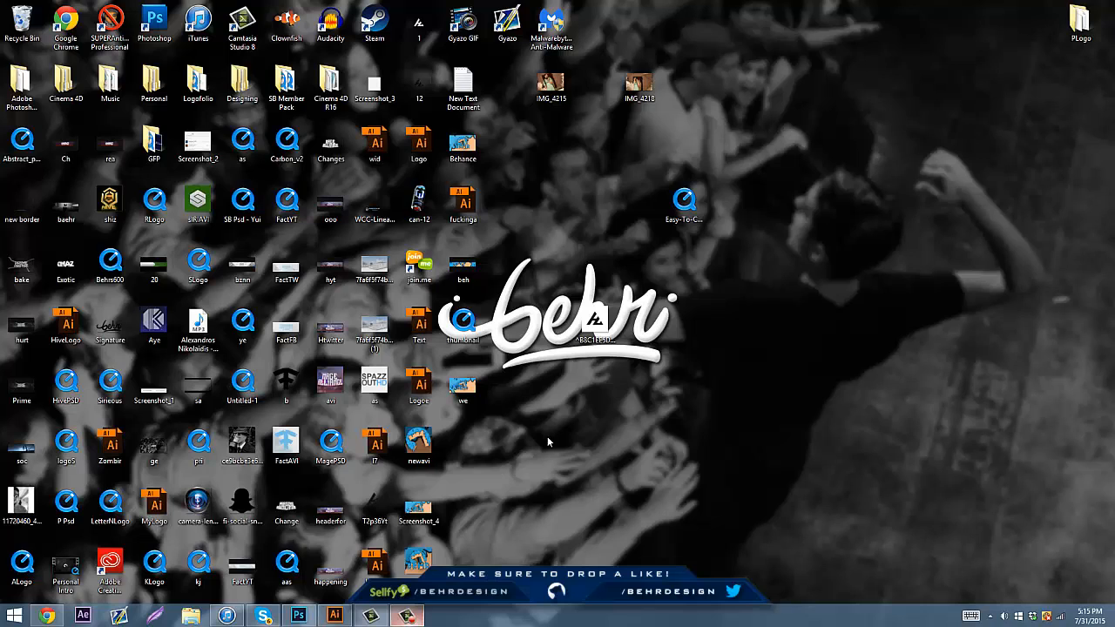
drag(548, 409, 789, 456)
drag(761, 463, 834, 259)
drag(826, 258, 736, 396)
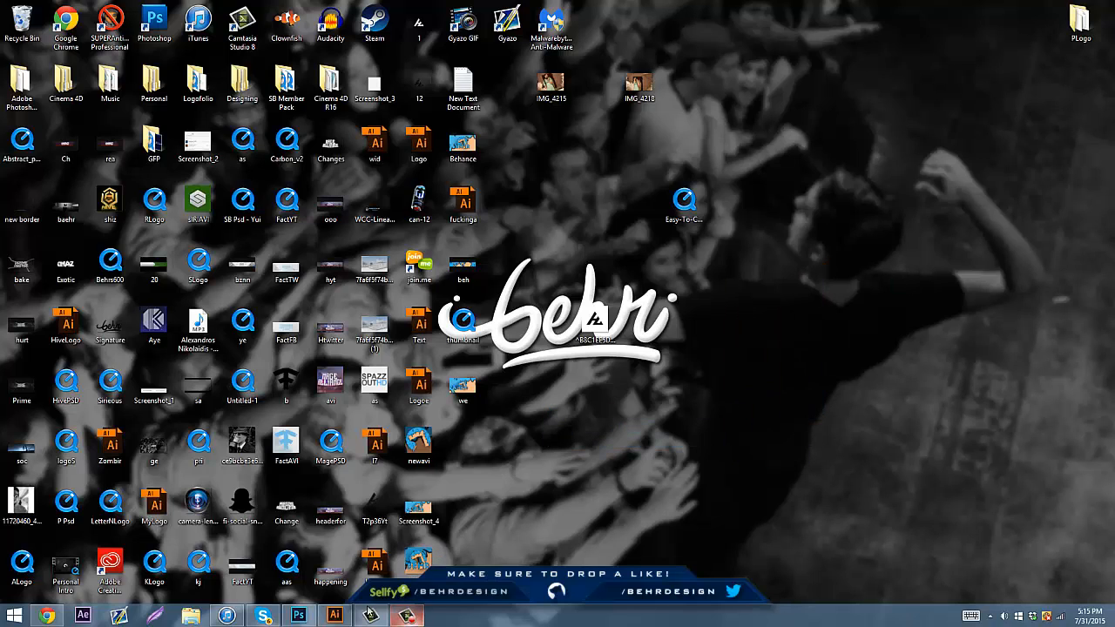
Switch to Illustrator, lock Layer 4 and hide Layer 9 of the dripping-slime artwork
click(334, 616)
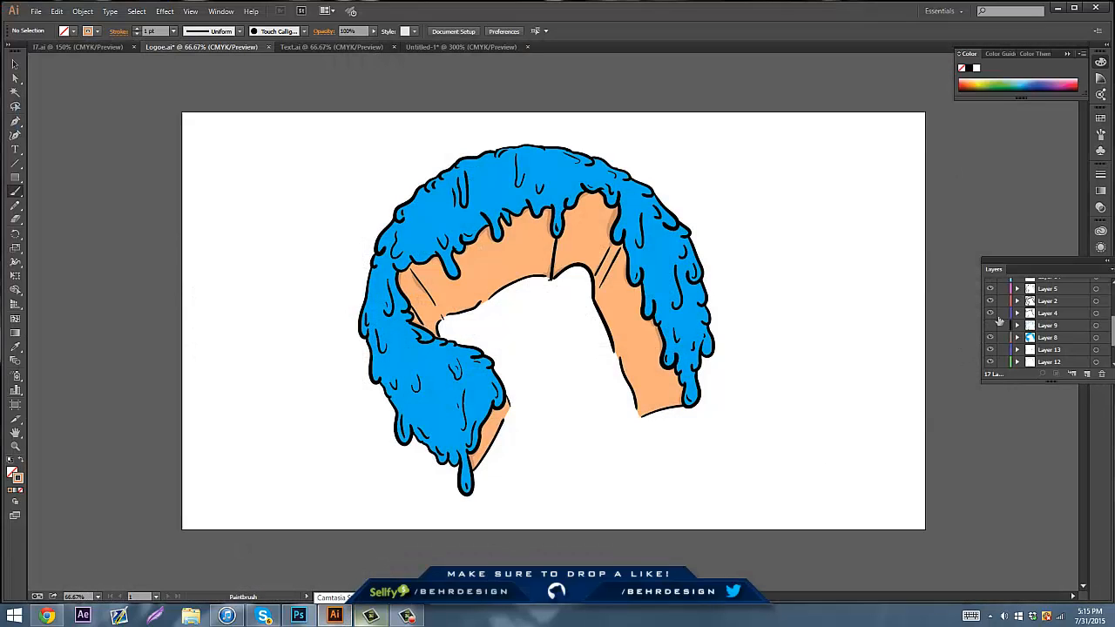
click(1002, 313)
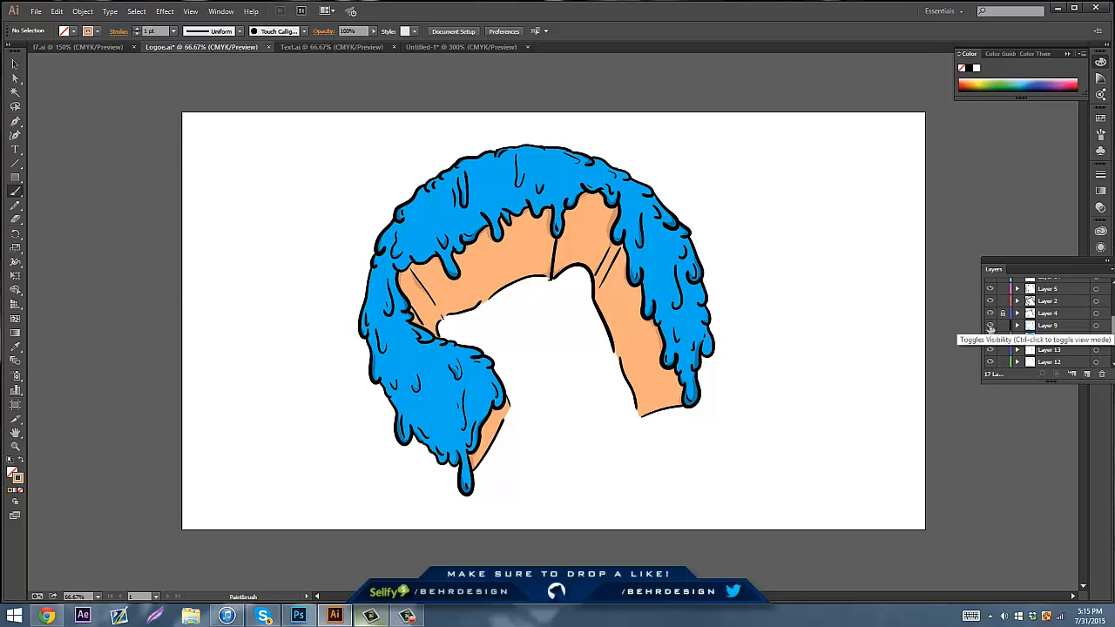
click(991, 326)
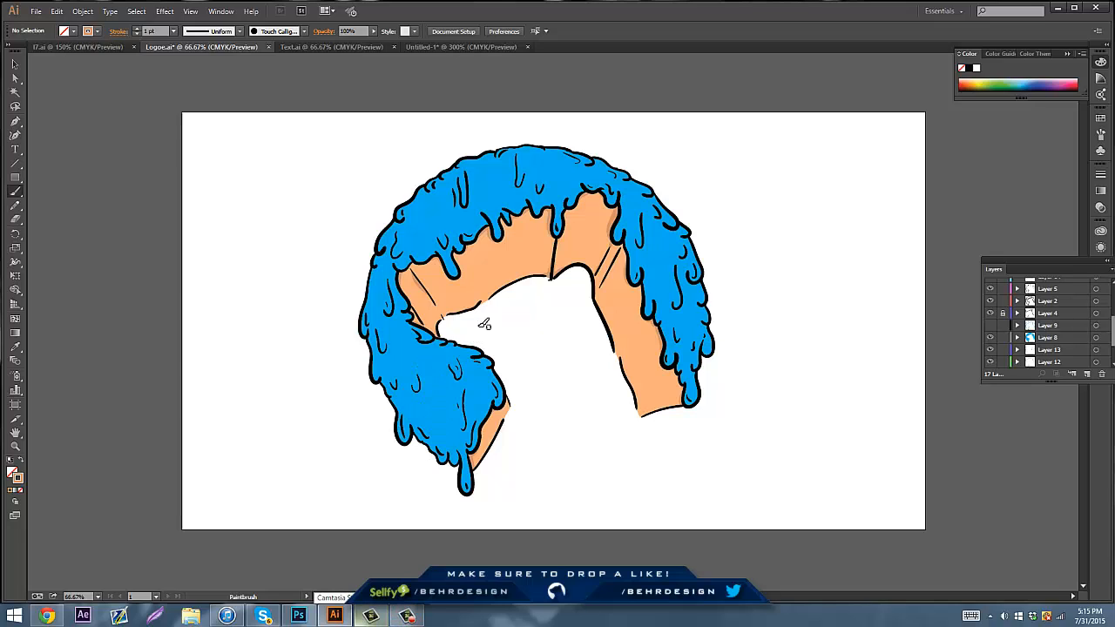
Sketch a sample teardrop and a circle with drips on a new layer beside the artwork, and delete that layer
click(1088, 375)
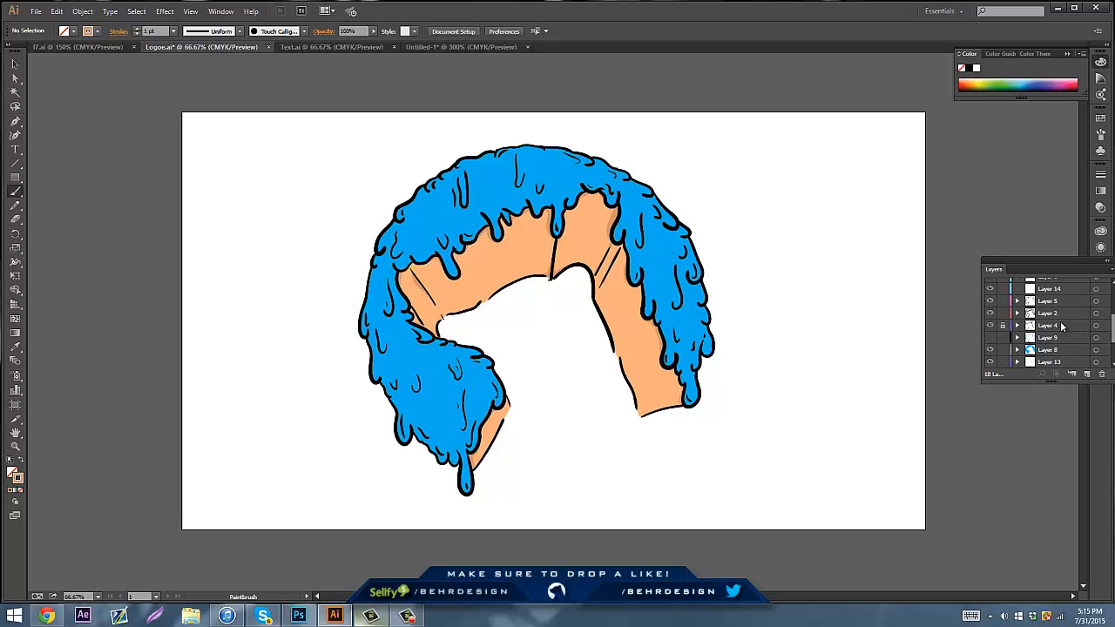
drag(1111, 337, 1112, 309)
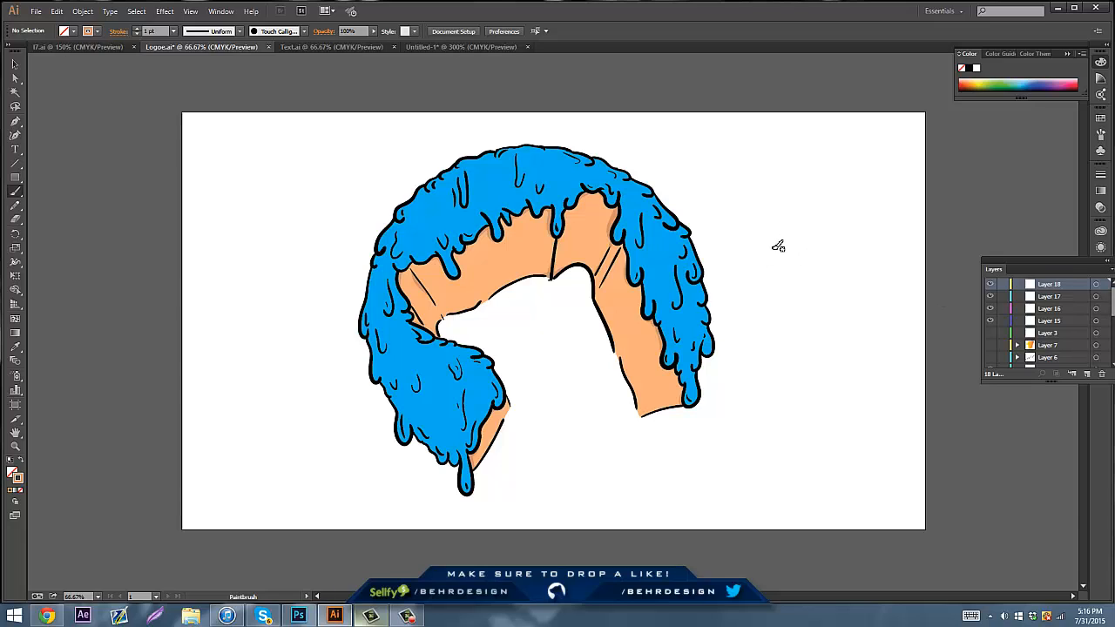
drag(778, 212, 787, 207)
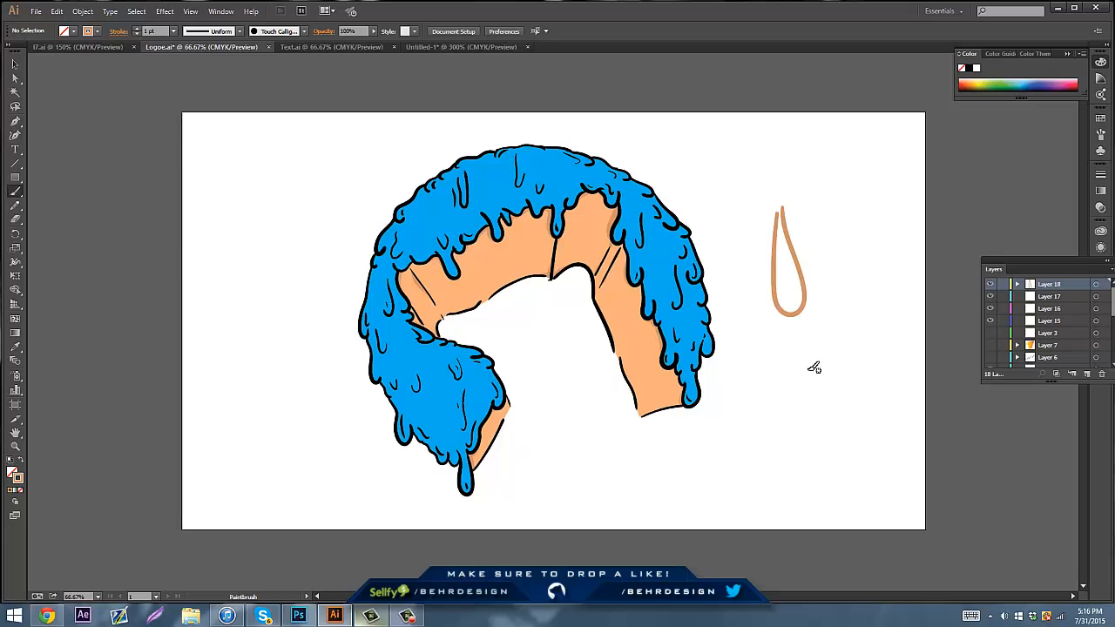
mouse_move(824, 370)
mouse_down()
mouse_move(762, 401)
mouse_move(766, 448)
mouse_move(772, 429)
mouse_move(783, 456)
mouse_move(792, 440)
mouse_move(805, 464)
mouse_move(823, 435)
mouse_up()
click(1101, 374)
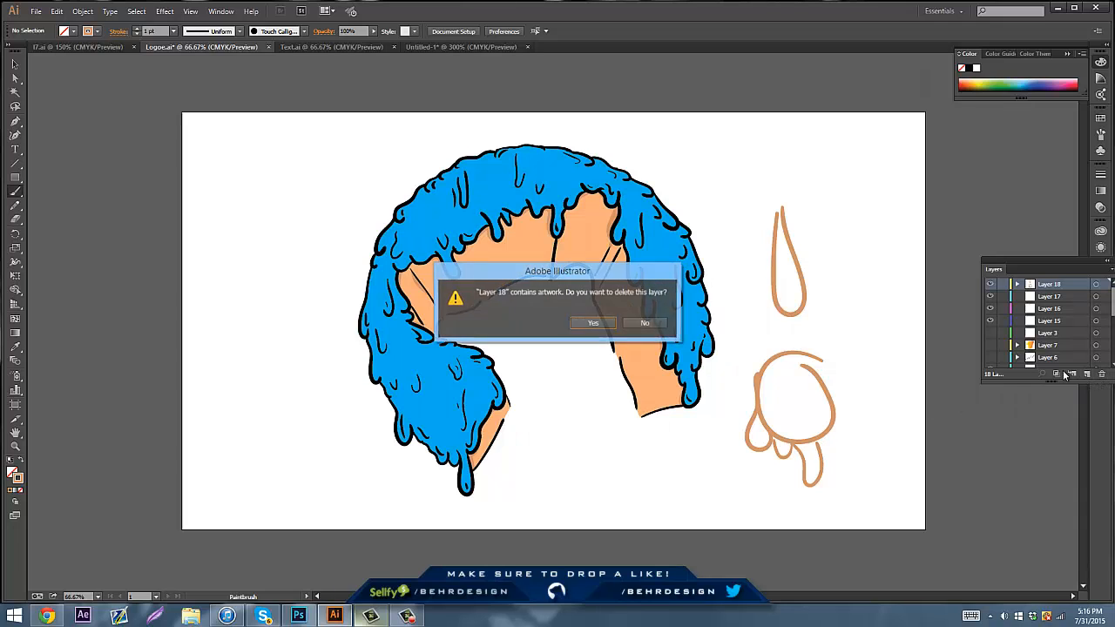
click(593, 323)
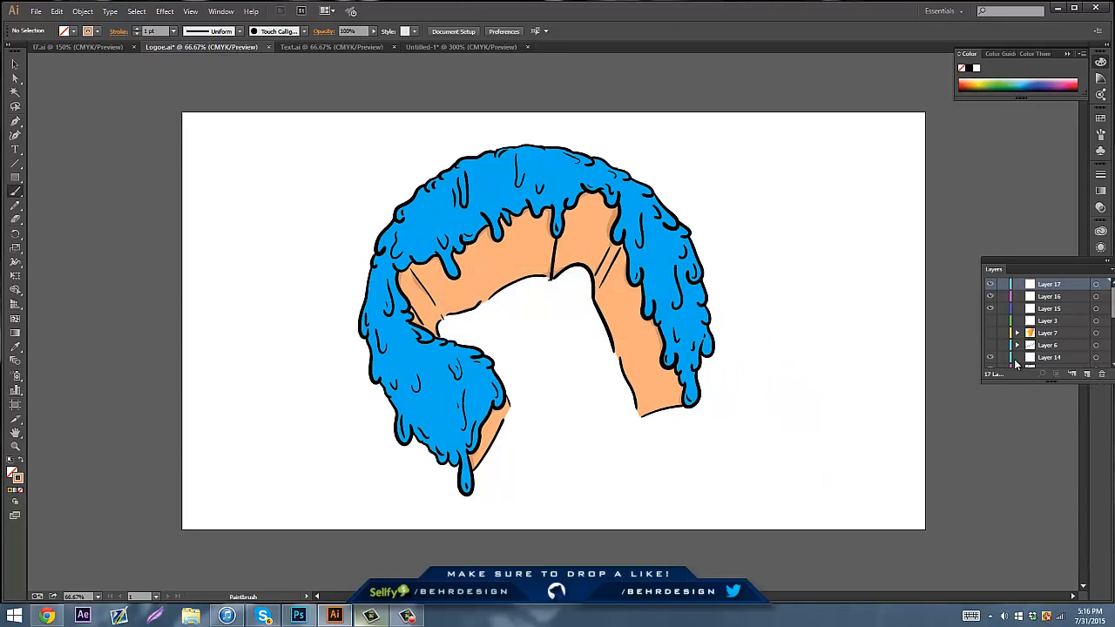
Identify the blue slime fill on Layer 8 and add a new layer directly above it
scroll(1050, 327, down, 5)
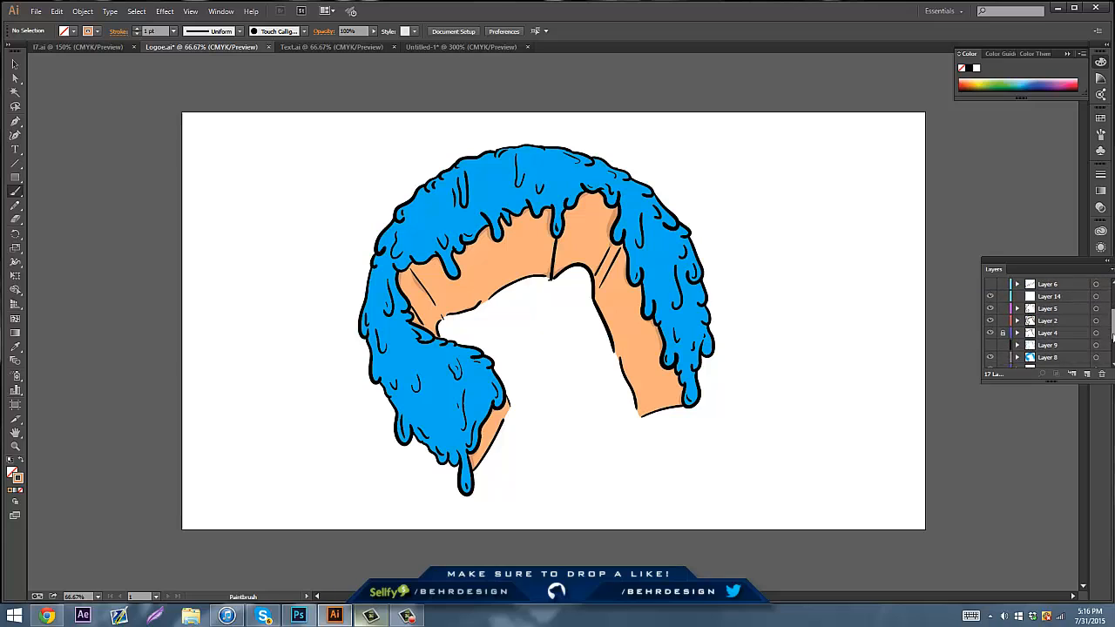
click(1053, 331)
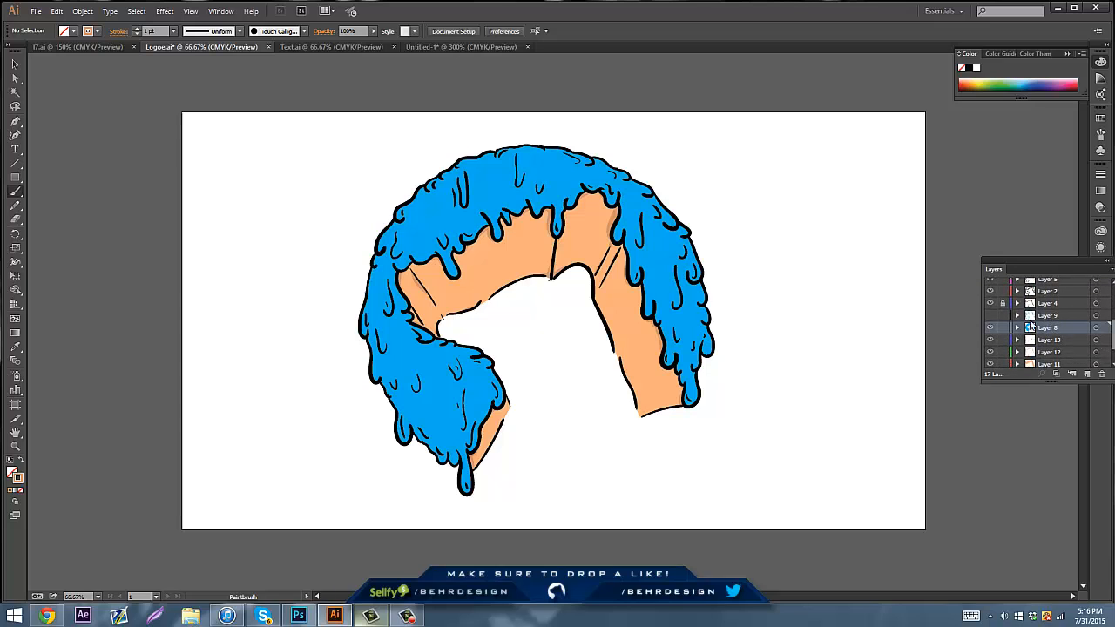
click(990, 329)
click(989, 329)
click(1087, 375)
Sample the slime's blue with the Eyedropper to use it as the stroke colour
click(88, 32)
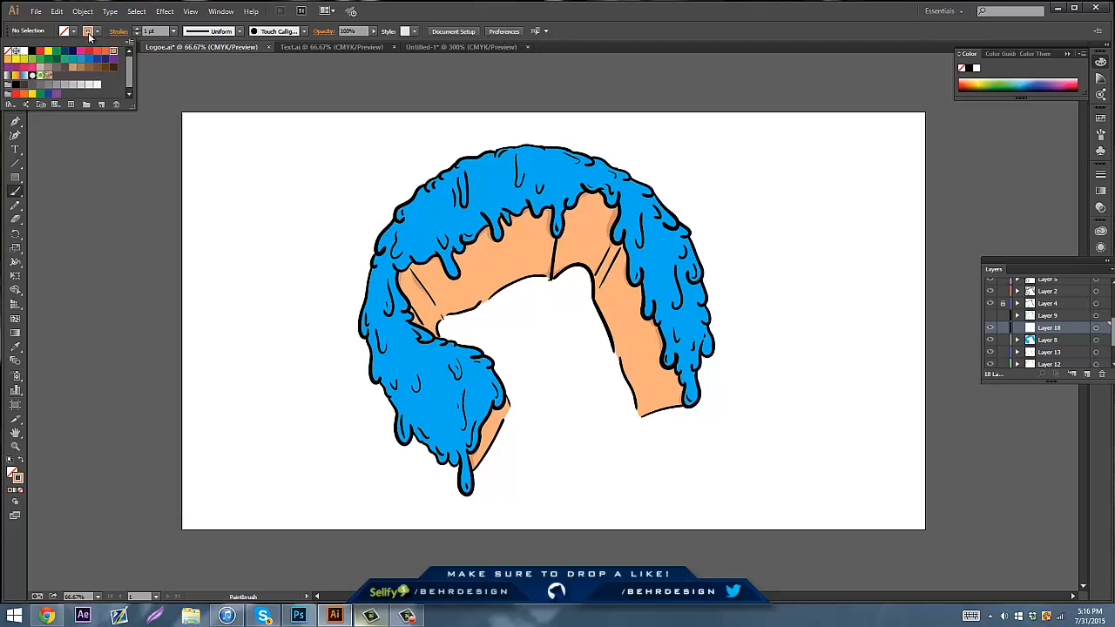
click(89, 34)
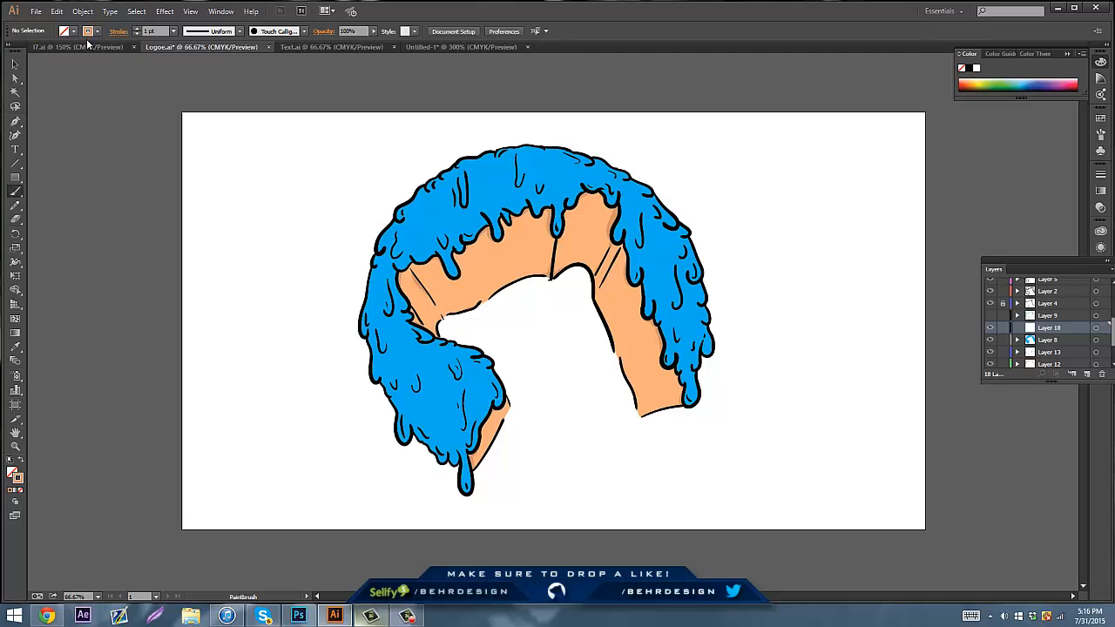
click(17, 347)
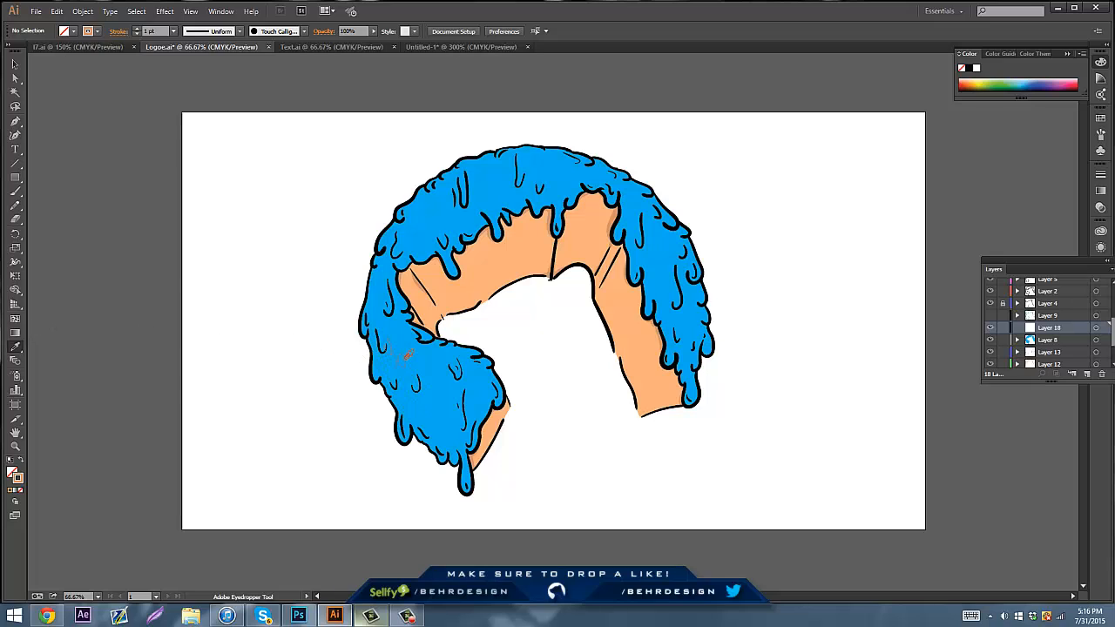
click(406, 346)
Test the blue stroke with the Pencil and the Paintbrush by placing dots on the blank canvas beside the artwork
click(14, 204)
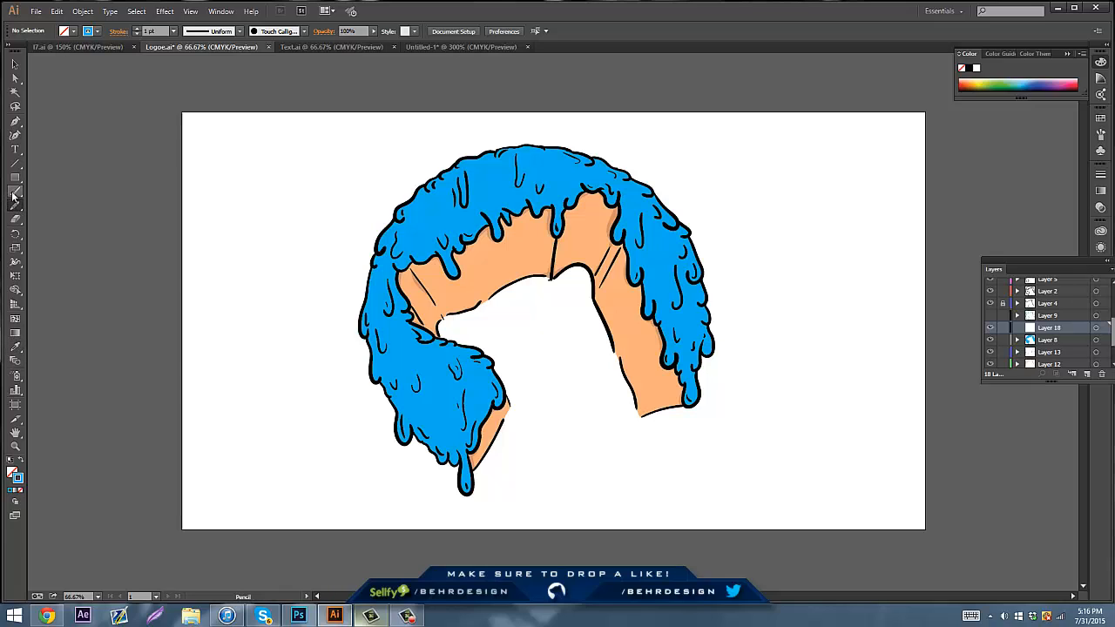
click(220, 179)
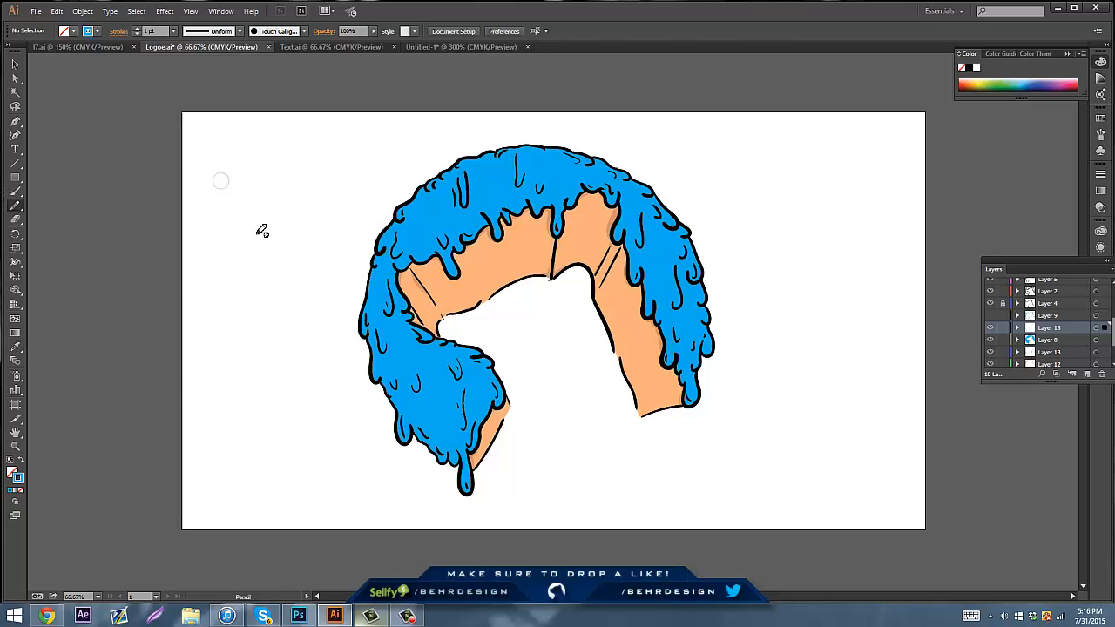
click(14, 191)
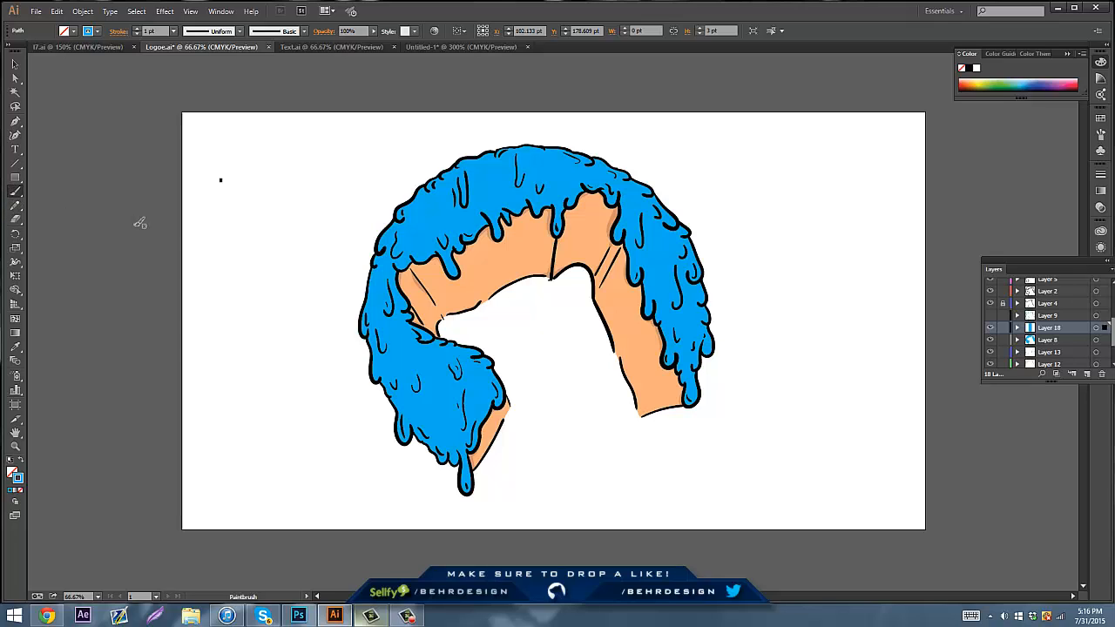
click(279, 278)
click(261, 241)
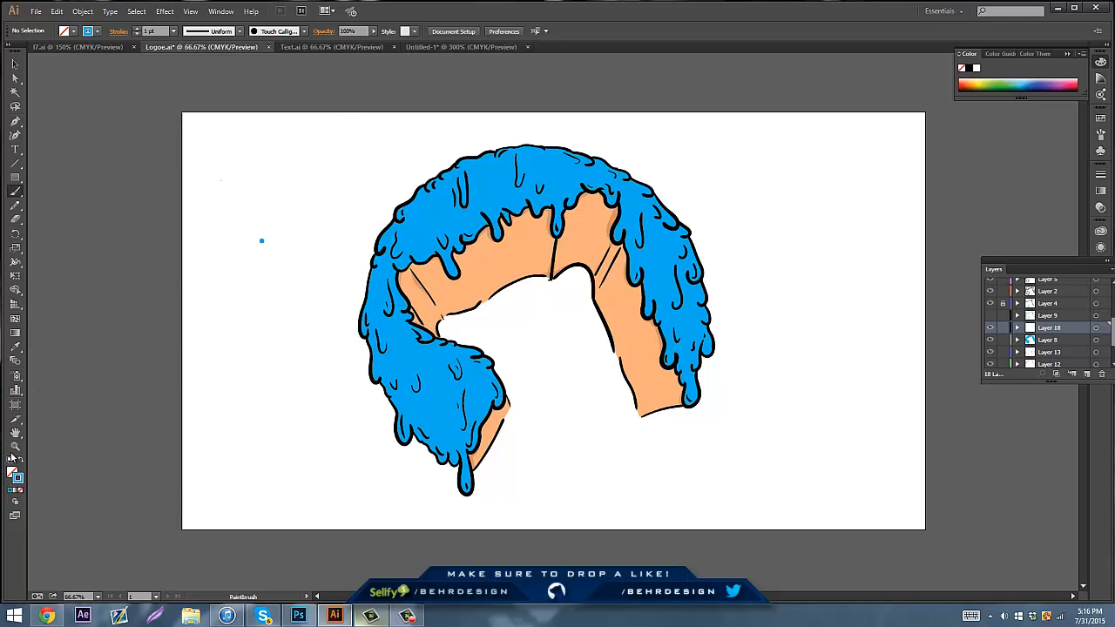
Darken the stroke colour to the blue 008CB7 for shading
click(92, 33)
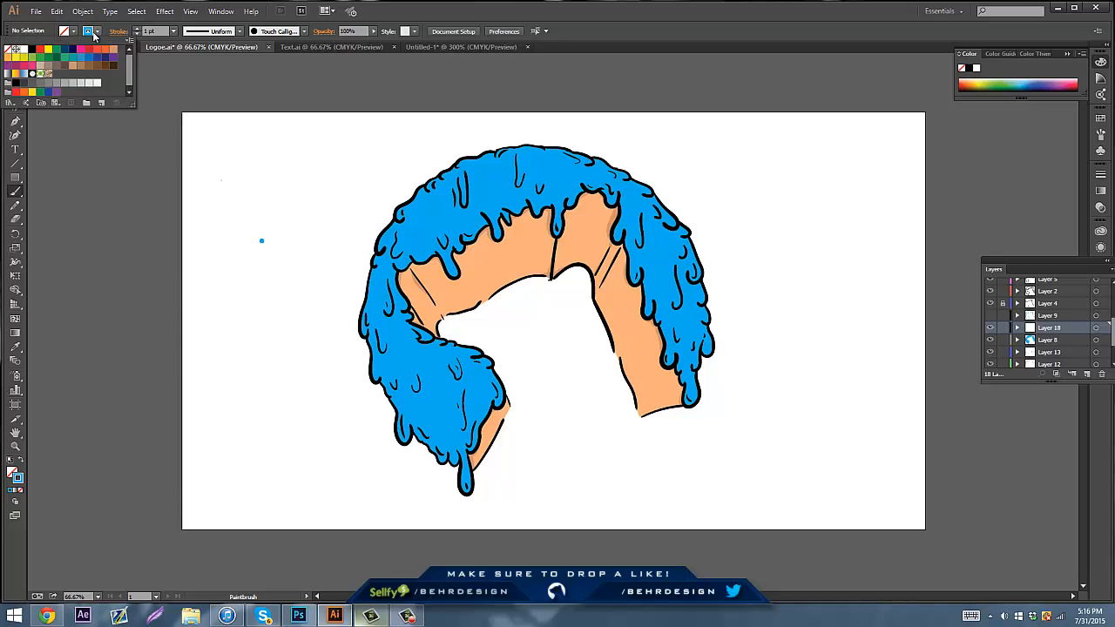
click(90, 37)
click(88, 38)
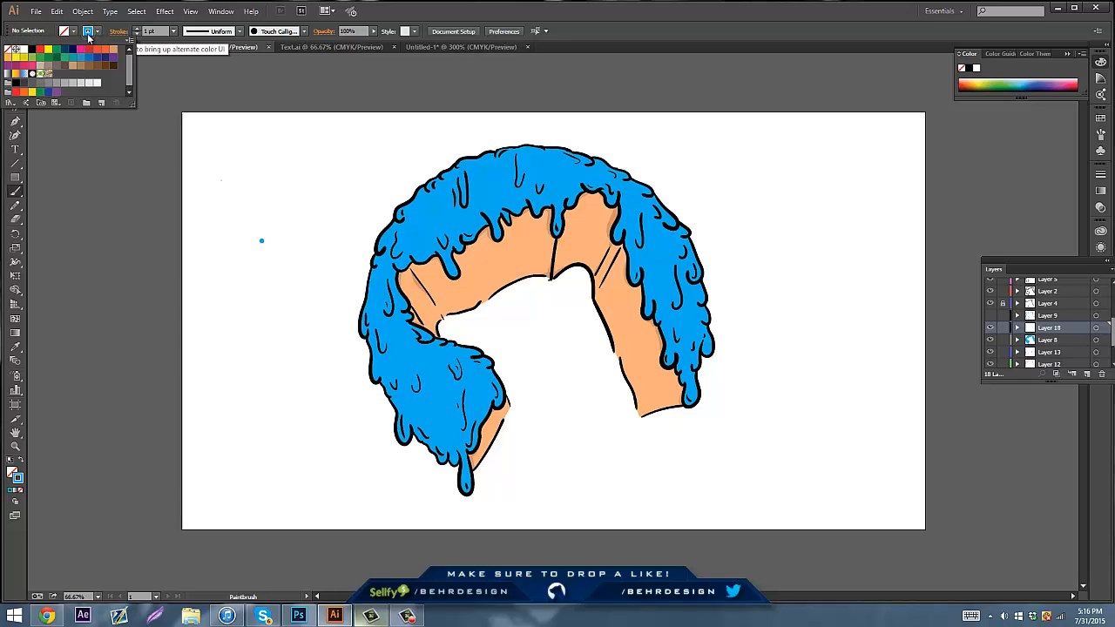
click(88, 37)
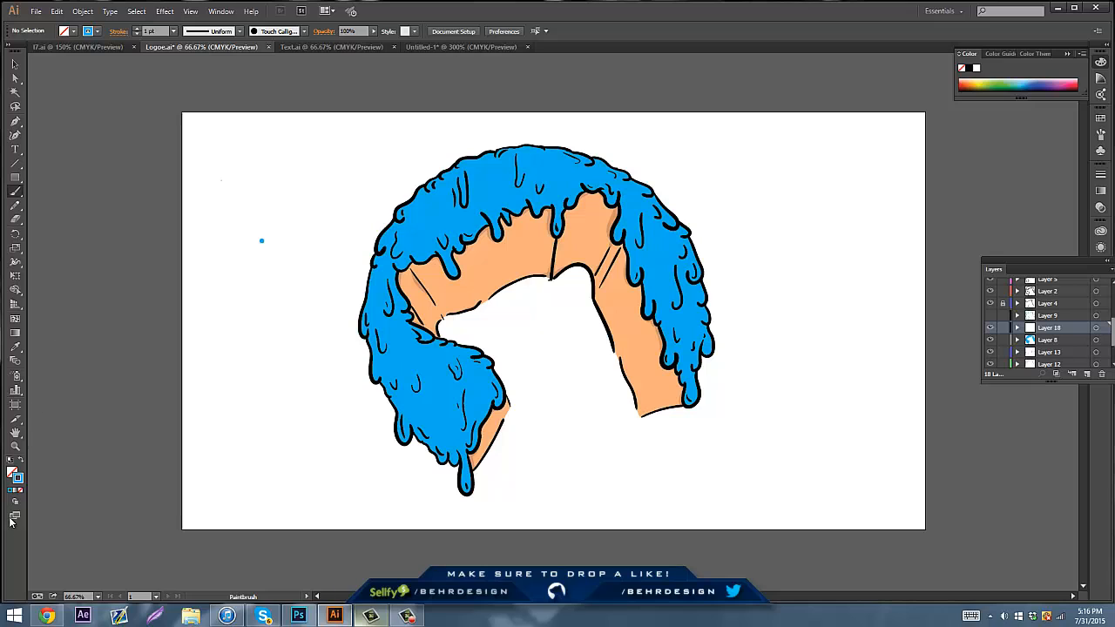
double_click(17, 478)
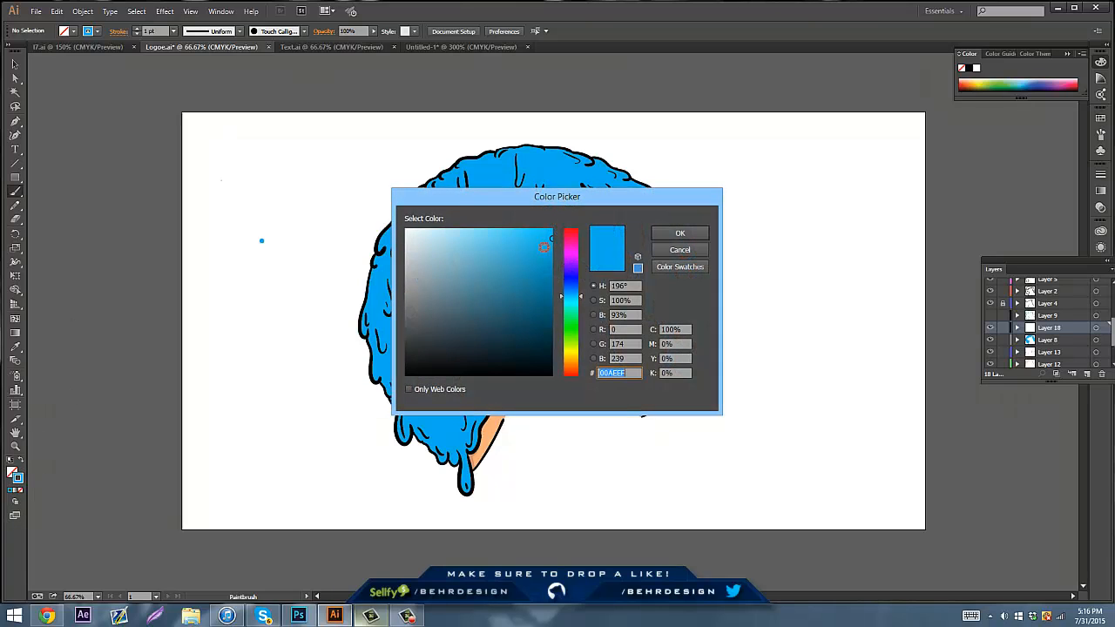
drag(549, 253, 568, 266)
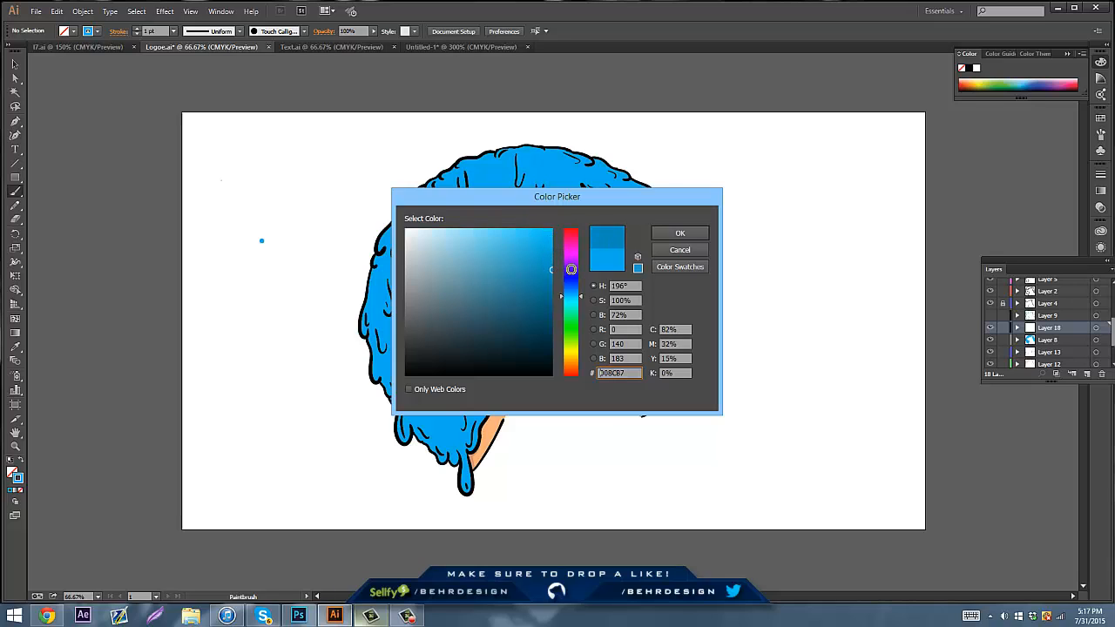
click(679, 234)
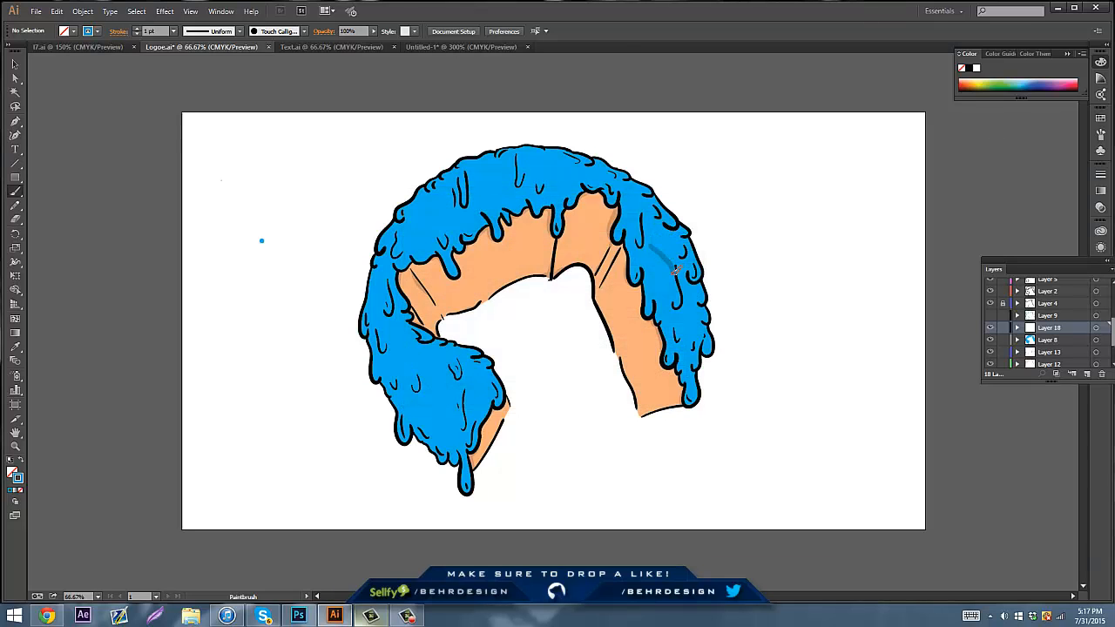
Try a darker blue brush stroke on the slime of the upper arm and undo it
drag(652, 260, 654, 257)
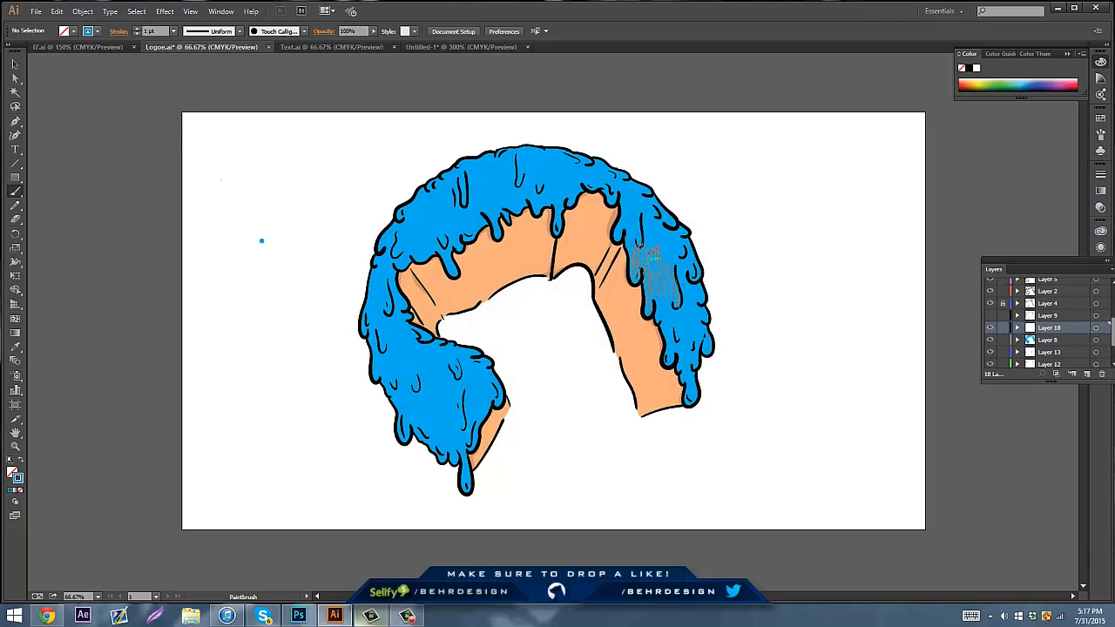
key(ctrl+z)
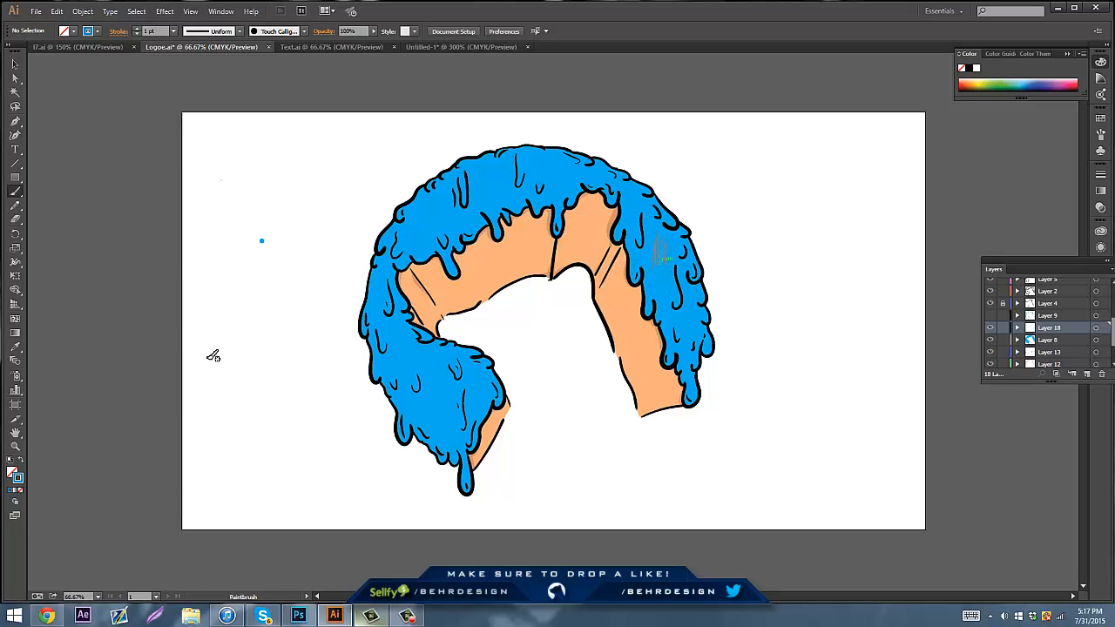
Paint darker blue shading with the Paintbrush inside the large and small drips along the slime's lower-left edge
click(15, 446)
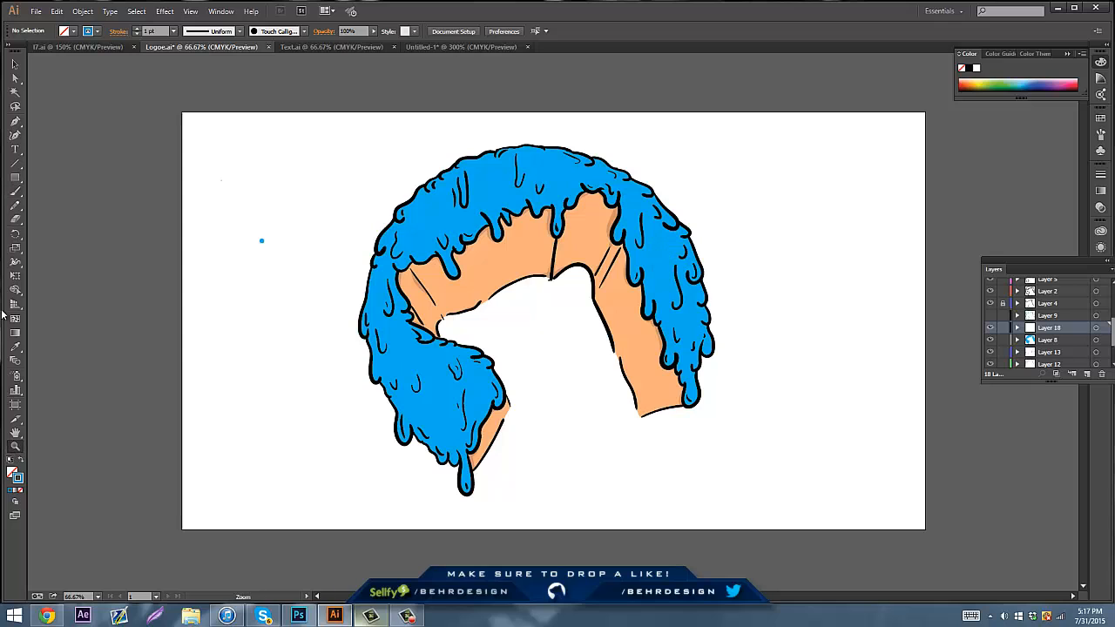
click(469, 436)
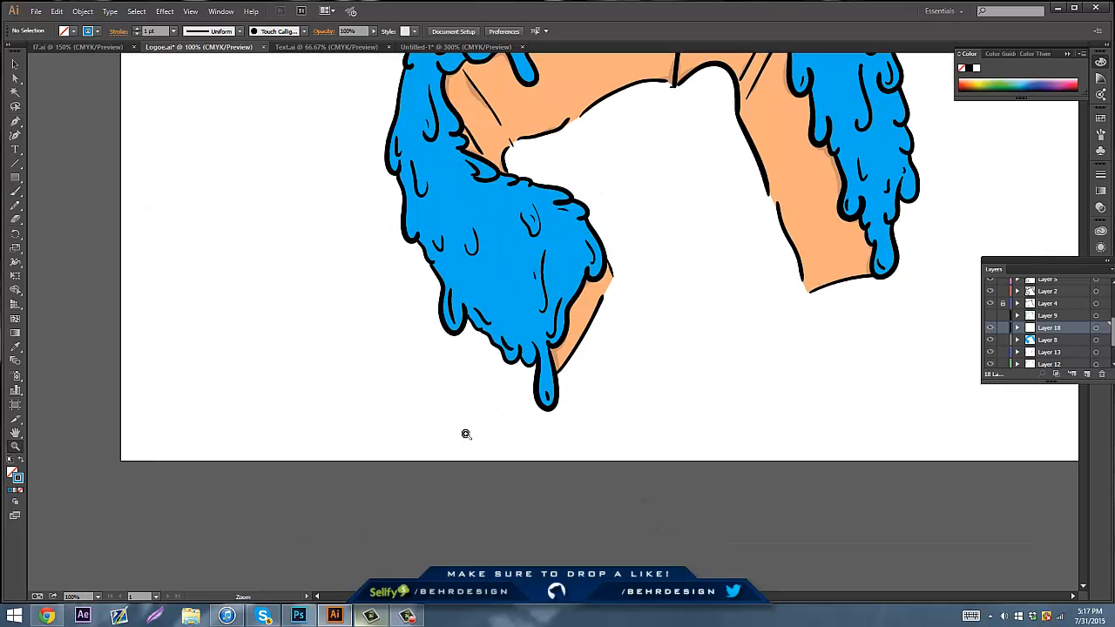
click(557, 285)
click(536, 352)
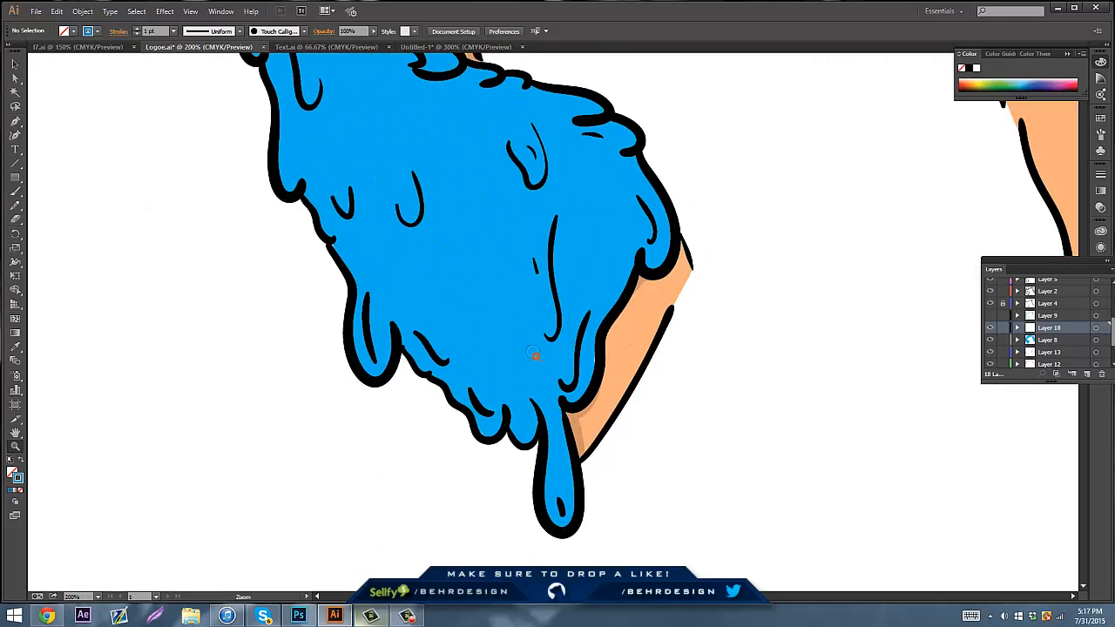
click(15, 192)
mouse_move(357, 295)
mouse_down()
mouse_move(364, 350)
mouse_move(376, 366)
mouse_move(402, 340)
mouse_up()
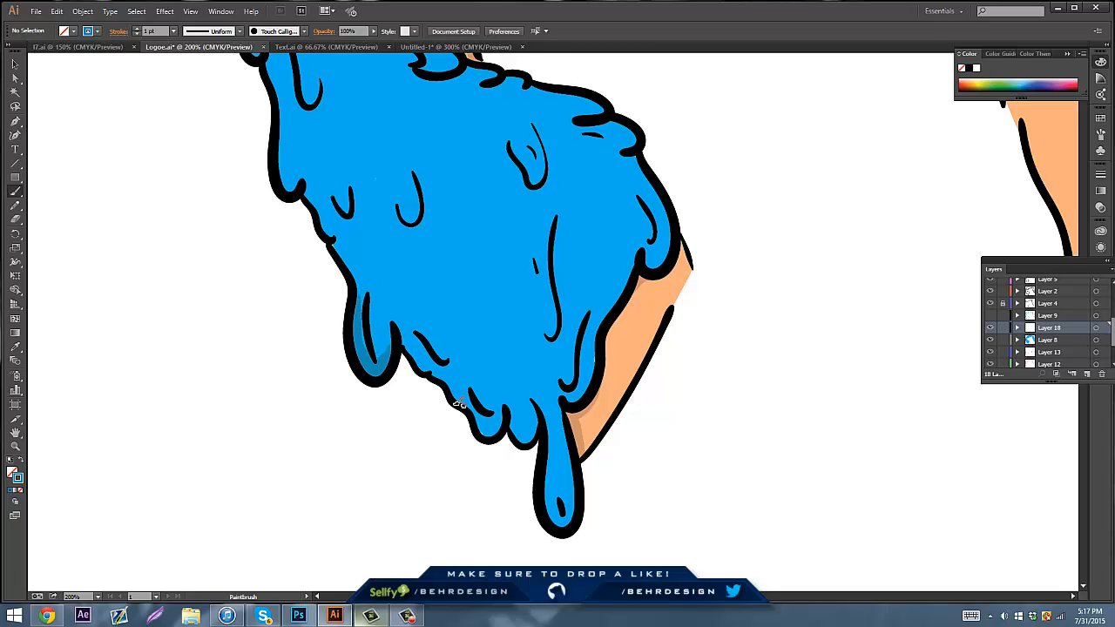
mouse_move(461, 398)
mouse_down()
mouse_move(489, 430)
mouse_move(504, 415)
mouse_up()
Shade the long hanging bottom drip, the central crease line and the right-edge drip of the lower slime
mouse_move(548, 460)
mouse_down()
mouse_move(542, 495)
mouse_move(556, 522)
mouse_move(571, 517)
mouse_up()
key(ctrl+z)
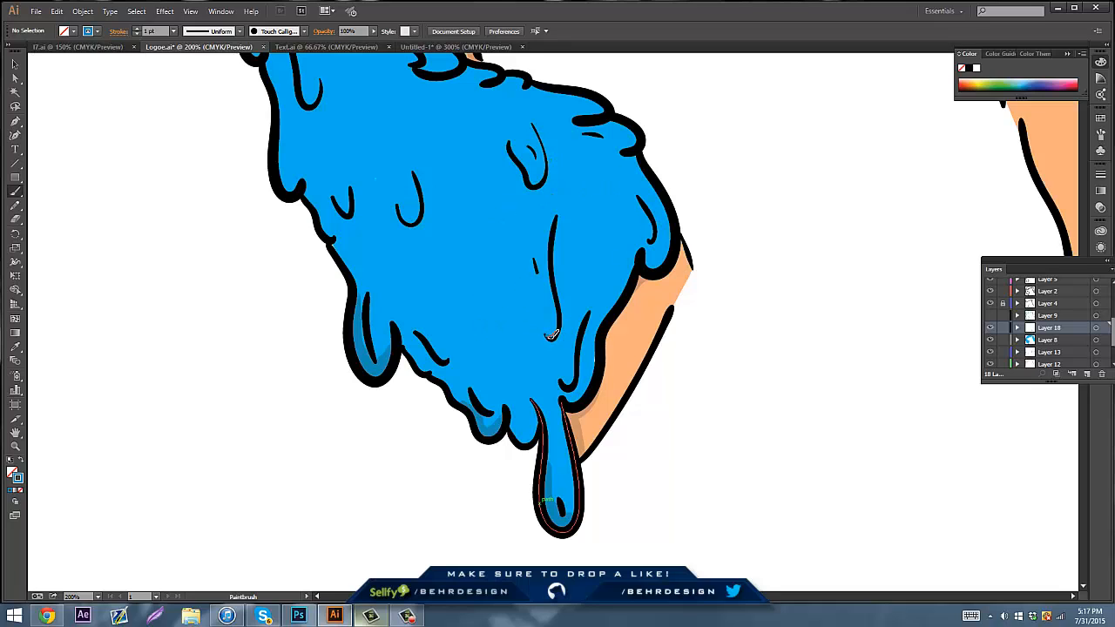
drag(551, 336, 555, 218)
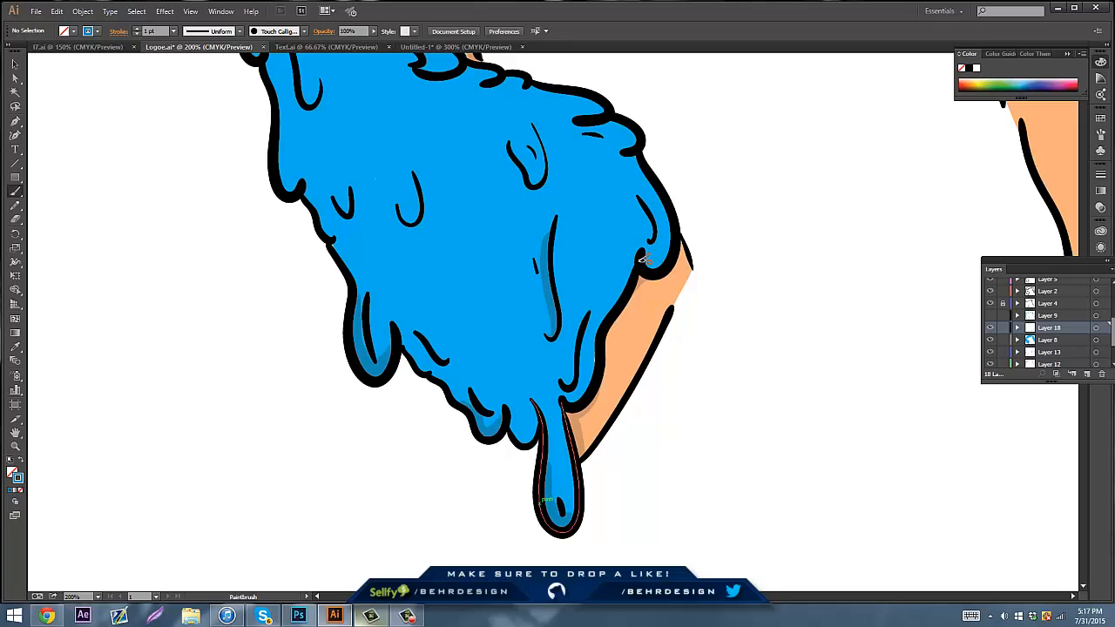
mouse_move(649, 265)
mouse_down()
mouse_move(667, 251)
mouse_move(671, 224)
mouse_move(647, 160)
mouse_up()
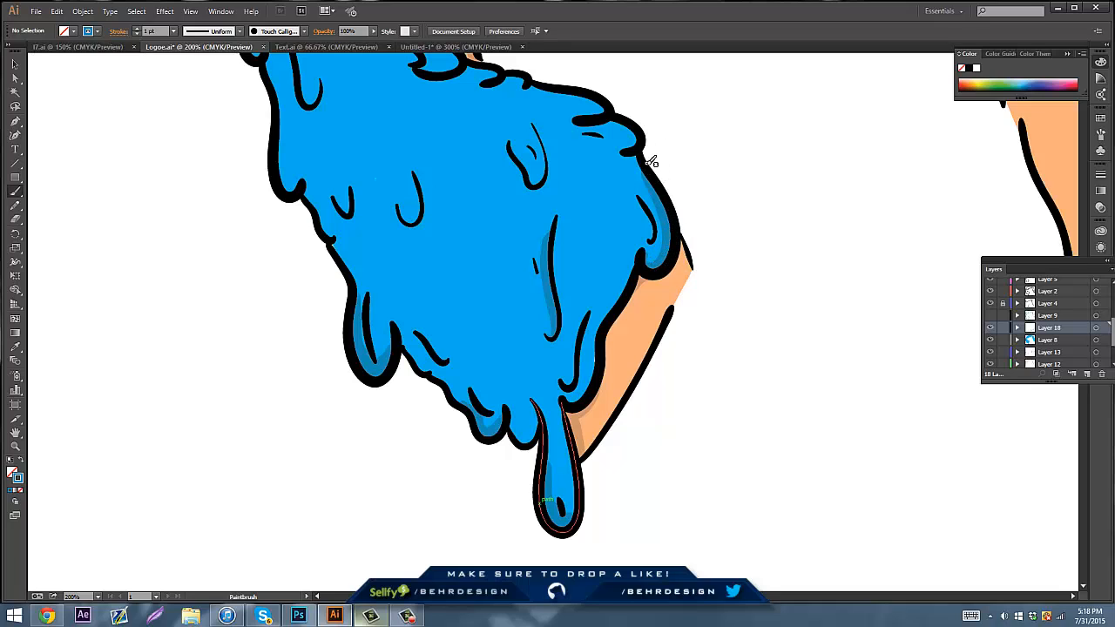
Paint darker blue shading inside the small U-shaped centre drip, the left-edge drip and the upper-right drips of the lower slime
mouse_move(488, 340)
mouse_down()
mouse_move(535, 291)
mouse_move(480, 284)
mouse_move(627, 479)
mouse_up()
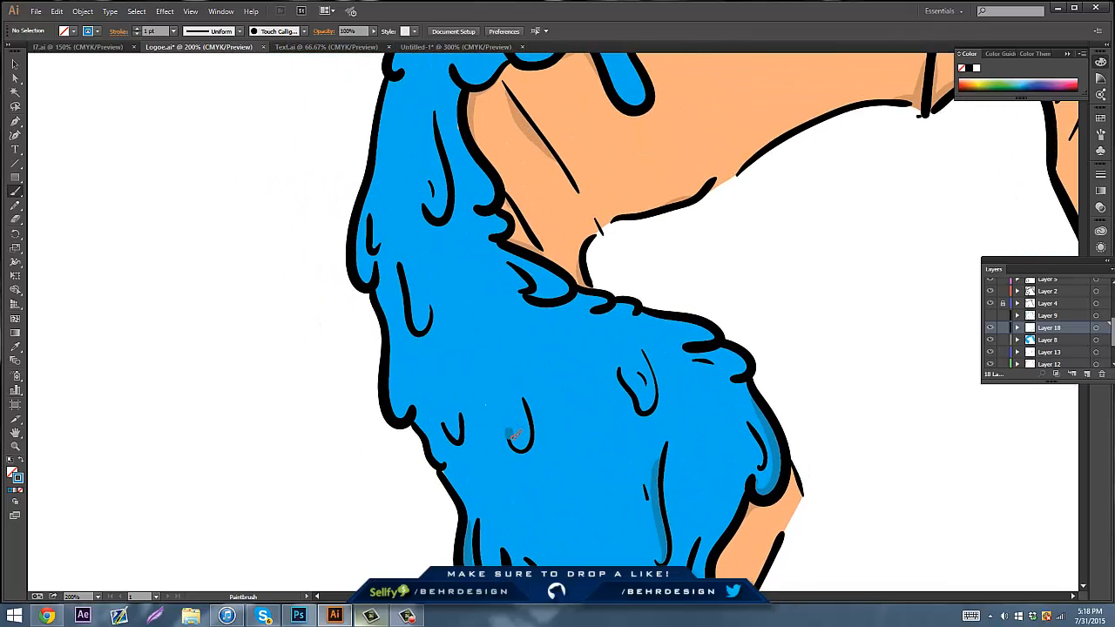
mouse_move(515, 436)
mouse_down()
mouse_move(520, 448)
mouse_move(530, 440)
mouse_up()
drag(526, 398, 509, 440)
mouse_move(387, 352)
mouse_down()
mouse_move(397, 413)
mouse_move(418, 424)
mouse_up()
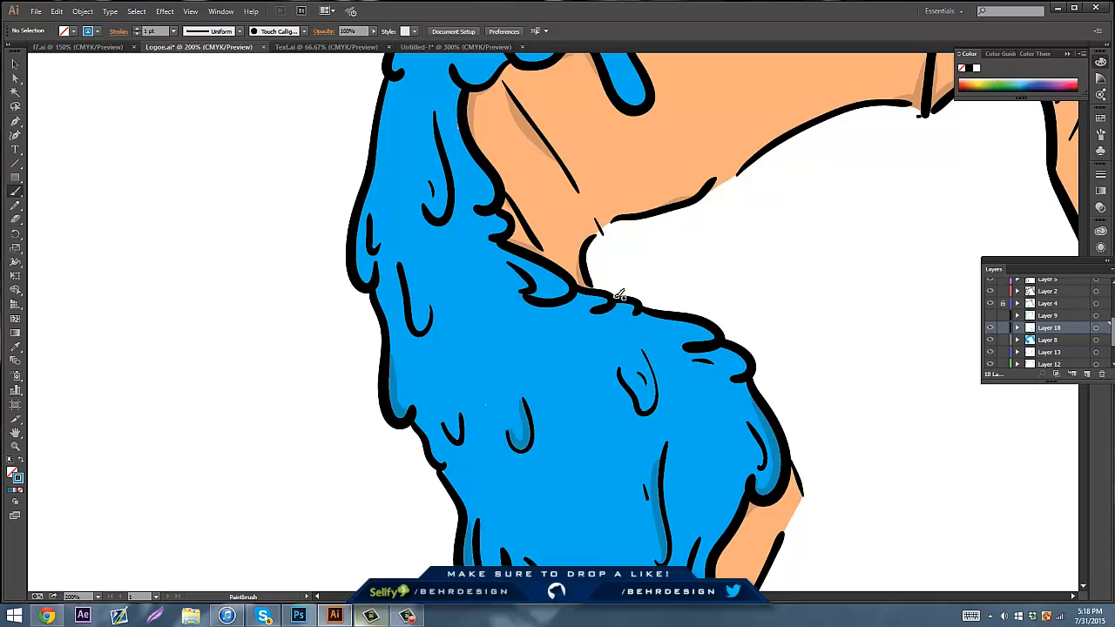
drag(627, 304, 634, 313)
mouse_move(511, 248)
mouse_down()
mouse_move(565, 284)
mouse_move(536, 300)
mouse_up()
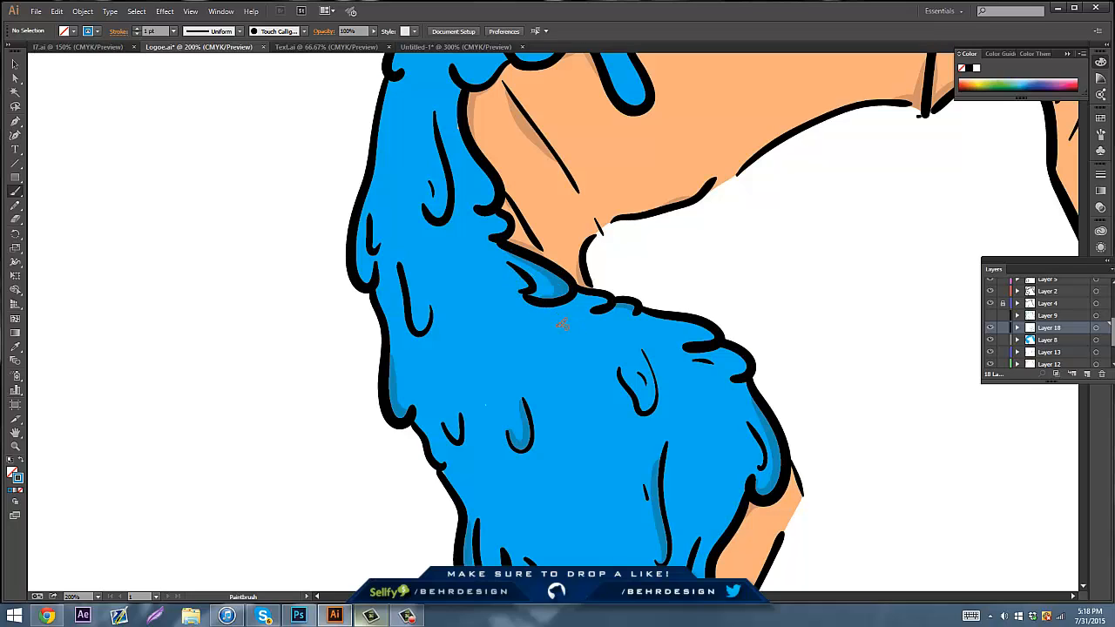
Shade the hooked drip on the upper arm slime and the drip on its outer left edge, keeping the strokes inside the outline
scroll(493, 259, up, 5)
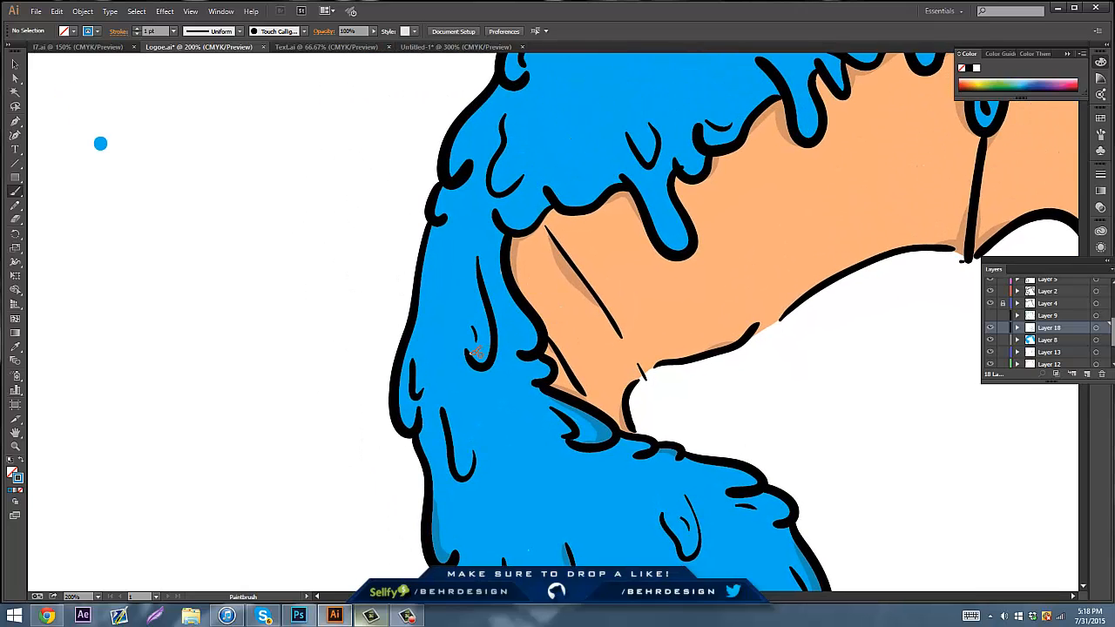
drag(490, 357, 485, 296)
mouse_move(416, 422)
mouse_down()
mouse_move(401, 428)
mouse_move(394, 375)
mouse_up()
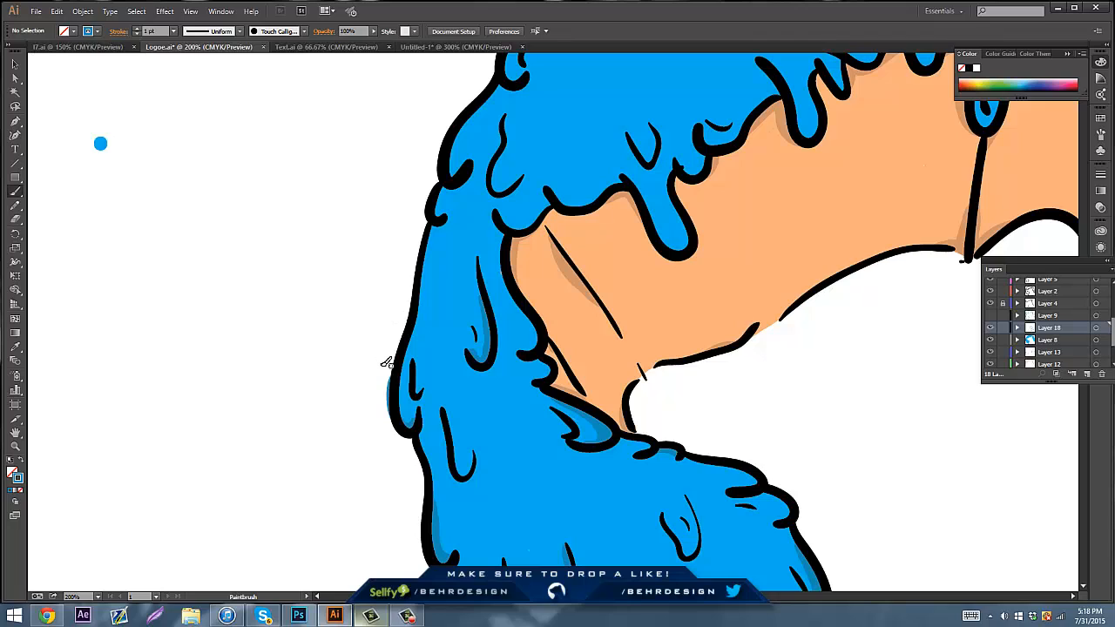
key(ctrl+z)
mouse_move(418, 415)
mouse_down()
mouse_move(401, 427)
mouse_move(403, 373)
mouse_up()
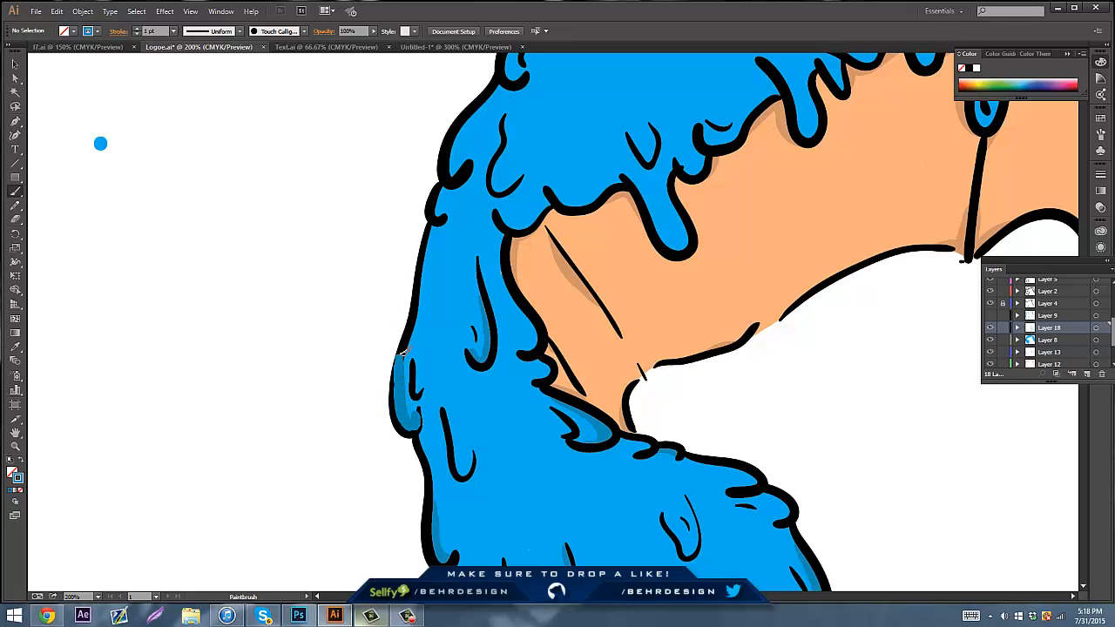
Shade the rounded slime lobe where the upper slime overhangs the skin at the inner bend of the arm
key(space)
mouse_move(474, 249)
mouse_down()
mouse_move(410, 242)
mouse_move(443, 270)
mouse_move(343, 315)
mouse_move(394, 379)
mouse_up()
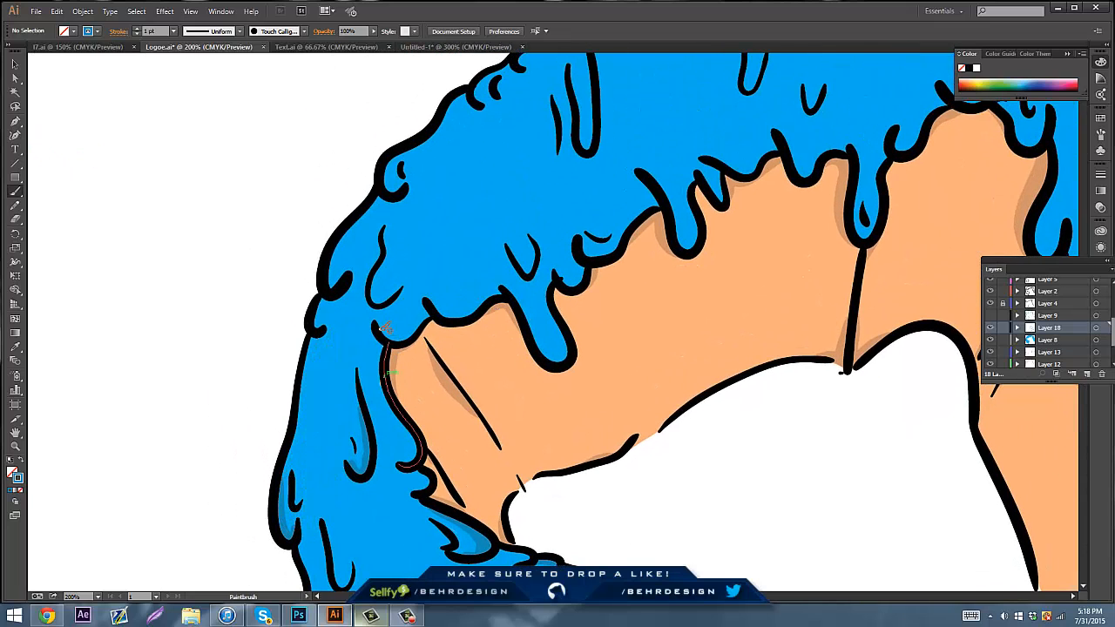
drag(402, 336, 435, 311)
Try a darker blue shading stroke in the long U-shaped drip near the left edge and undo it
key(space)
drag(394, 373, 407, 279)
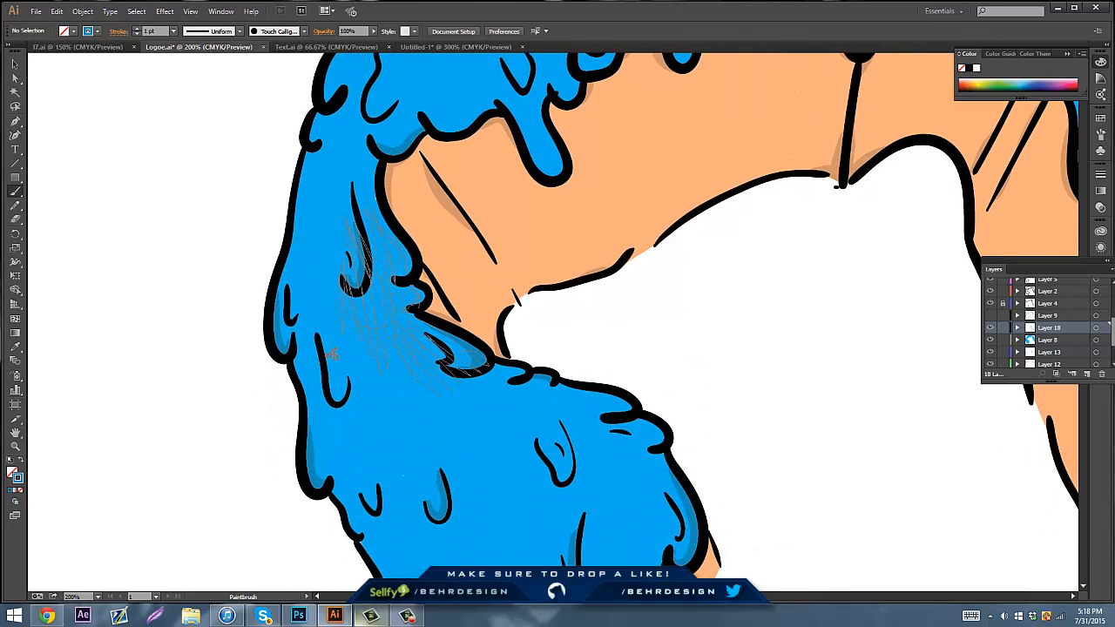
drag(320, 345, 341, 398)
key(ctrl+z)
key(ctrl+z)
Show and select Layer 9, and hide Layer 18 with the blue shading, with the whole illustration in view
mouse_move(535, 385)
mouse_down()
mouse_move(351, 214)
mouse_move(459, 122)
mouse_move(508, 216)
mouse_move(410, 264)
mouse_move(354, 307)
mouse_up()
scroll(424, 239, down, 2)
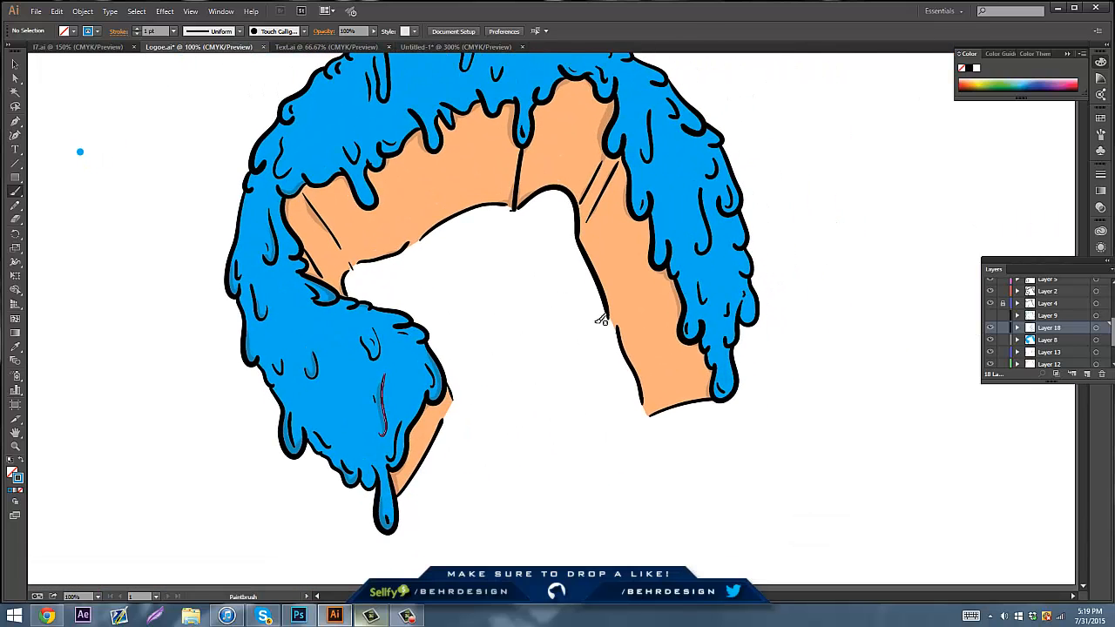
click(990, 328)
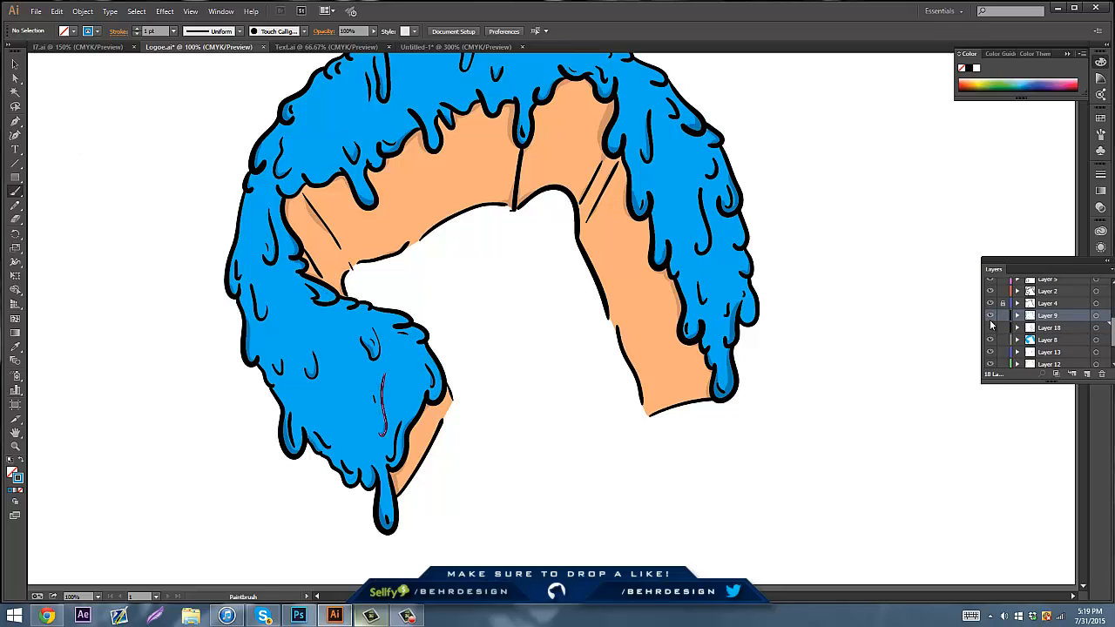
drag(634, 234, 620, 356)
scroll(523, 320, down, 1)
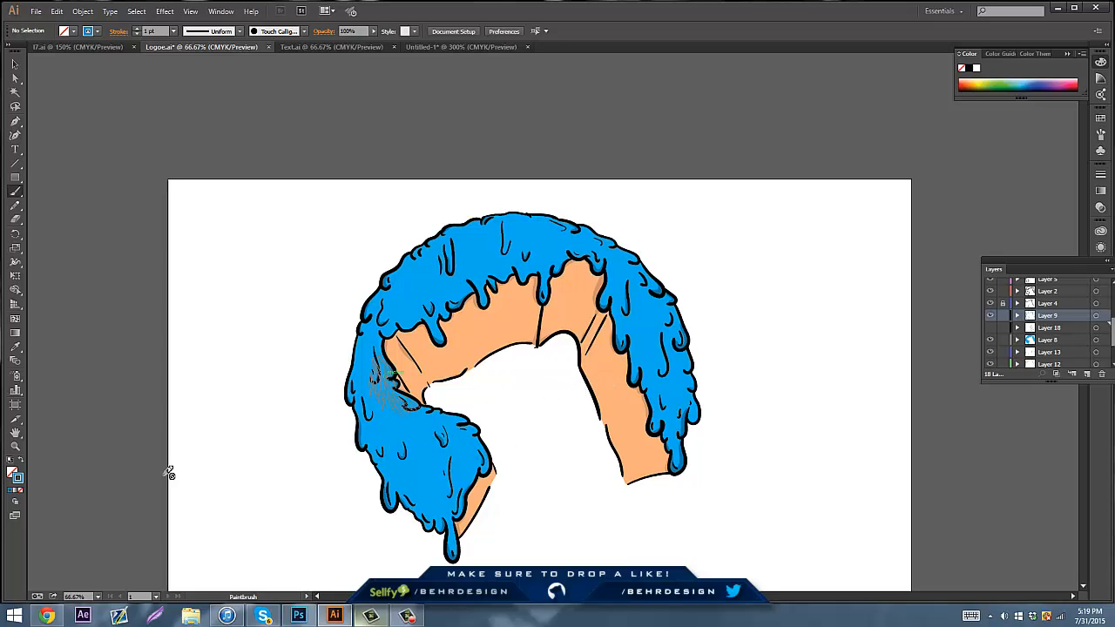
Set the stroke colour to black 000000 at 17% opacity and add new layers above Layer 18 for the shading
double_click(18, 478)
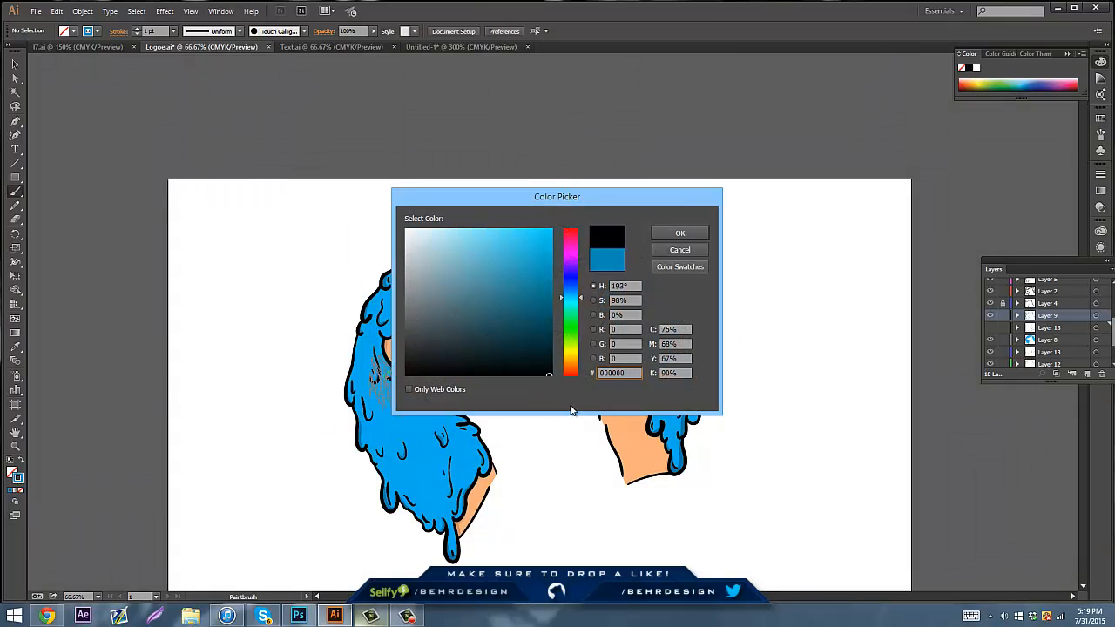
click(679, 233)
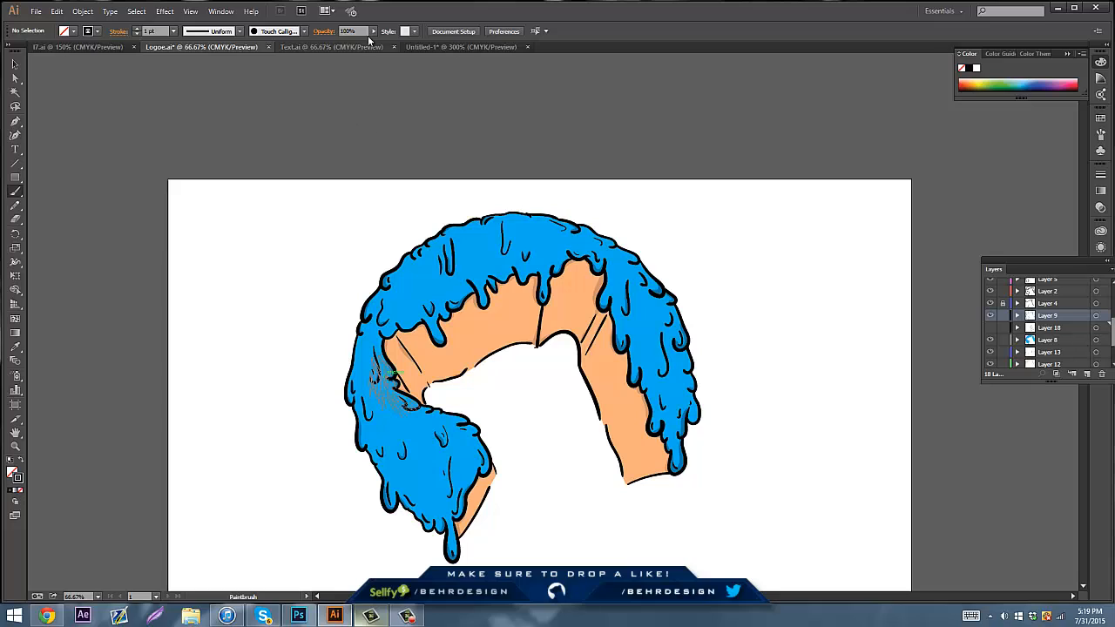
drag(368, 42, 332, 47)
click(473, 256)
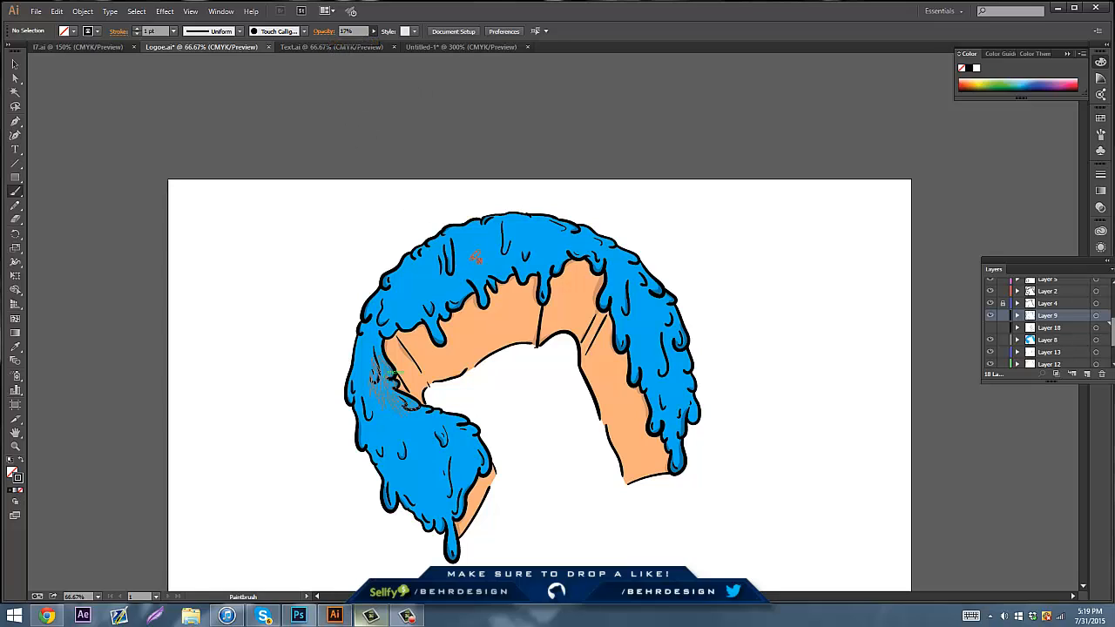
click(1086, 374)
click(1086, 374)
Try semi-transparent black brush strokes on the slime's right edge and the blank canvas, and undo them
drag(656, 315, 694, 373)
key(ctrl+z)
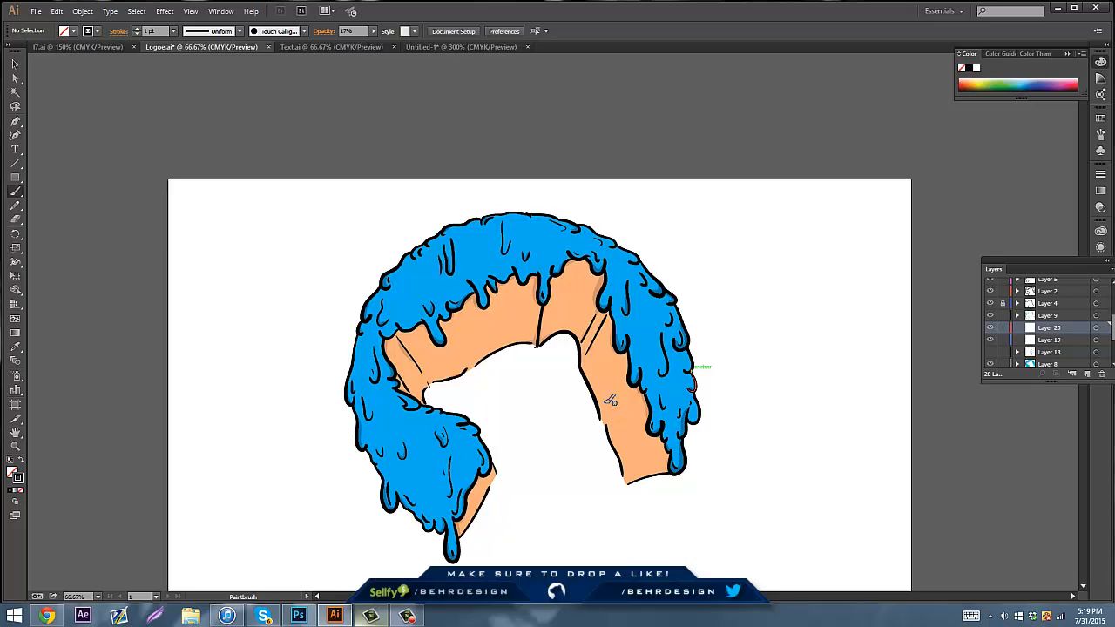
click(560, 508)
drag(520, 465, 552, 489)
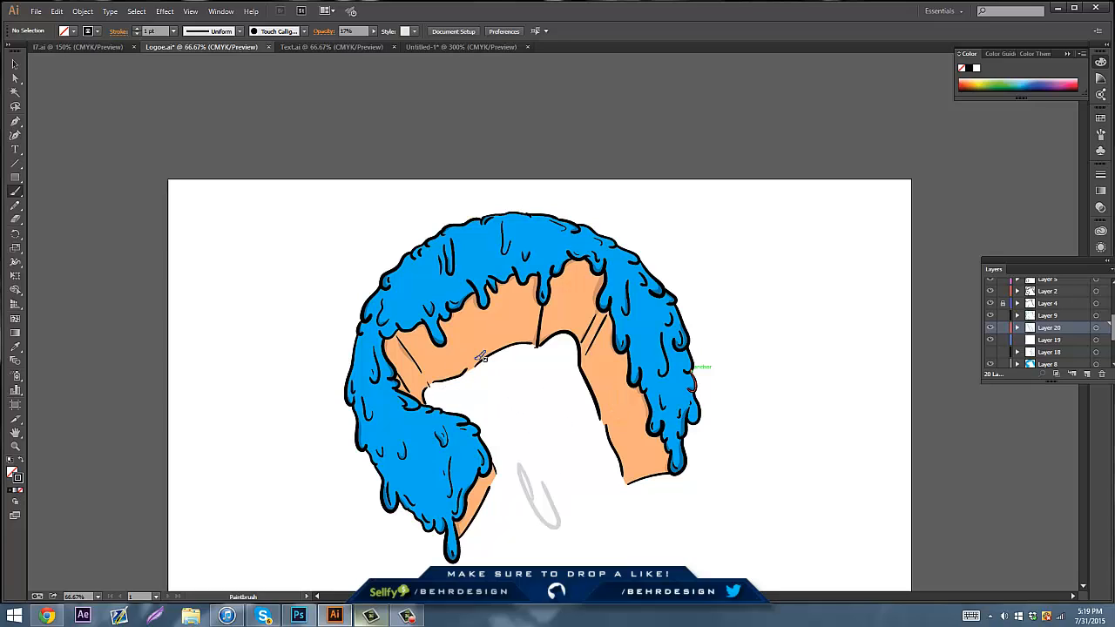
mouse_move(478, 412)
mouse_down()
mouse_move(503, 391)
mouse_move(516, 460)
mouse_move(497, 401)
mouse_up()
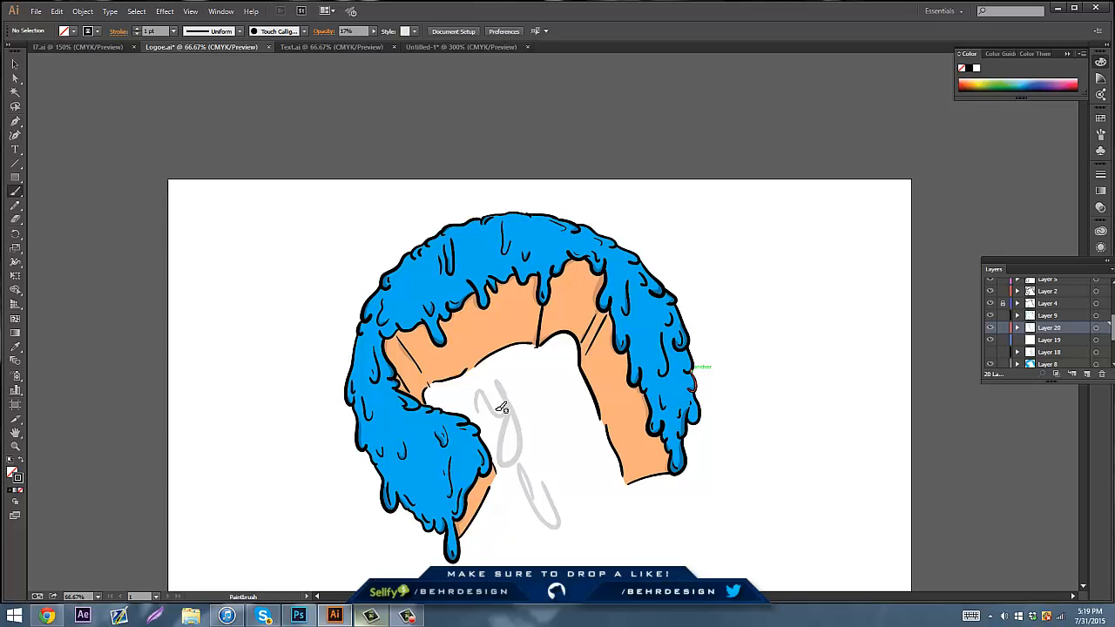
key(ctrl+z)
key(ctrl+z)
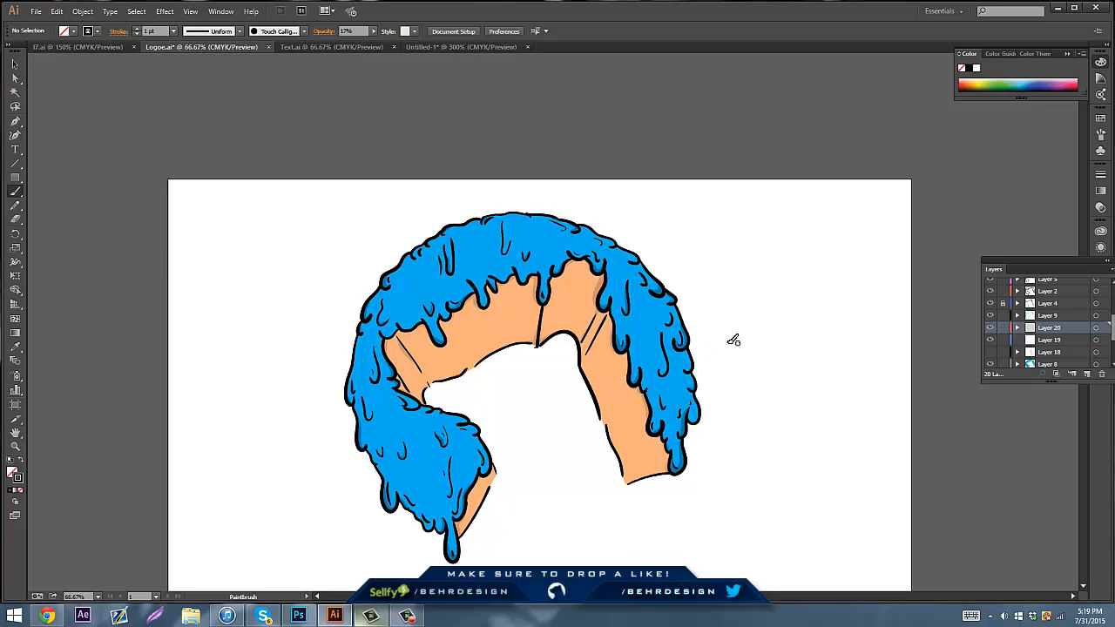
click(406, 617)
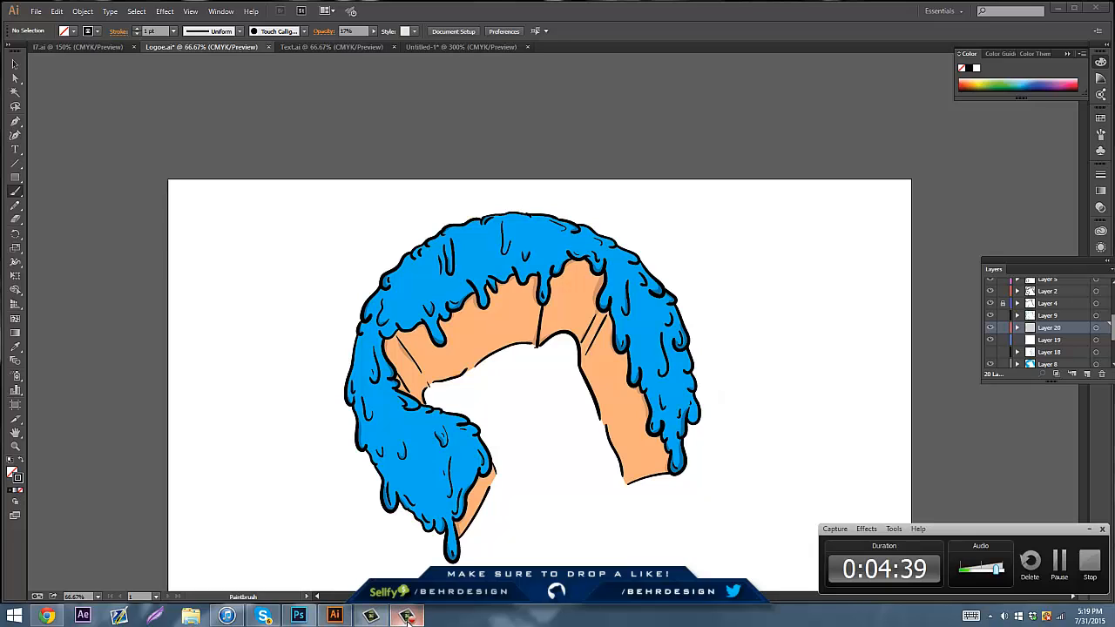